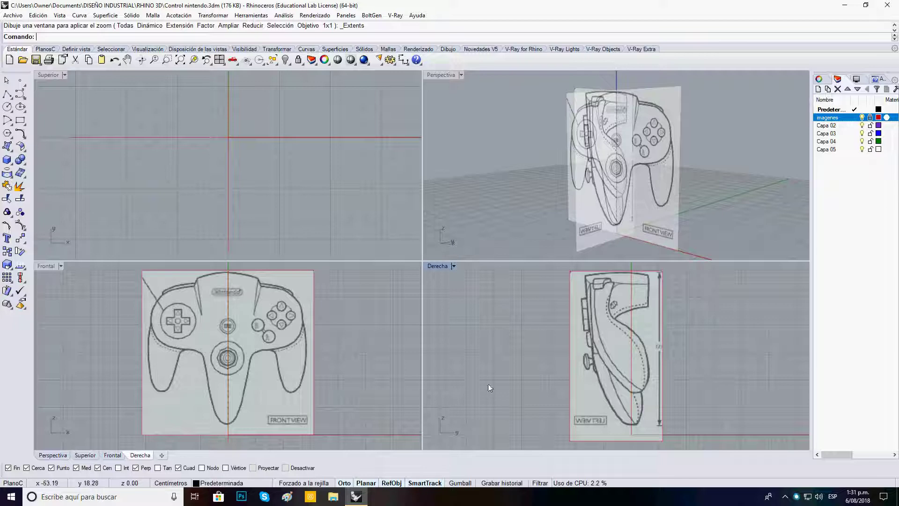
- Examine how the front and left-side controller reference images intersect in the perspective view
right_click_drag(539, 168, 705, 192)
scroll(653, 344, "down", 2)
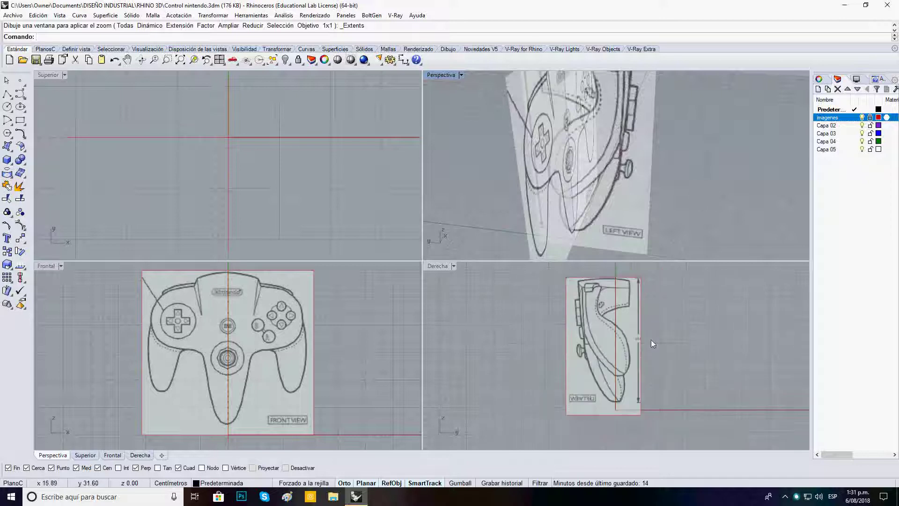
right_click_drag(576, 231, 685, 134)
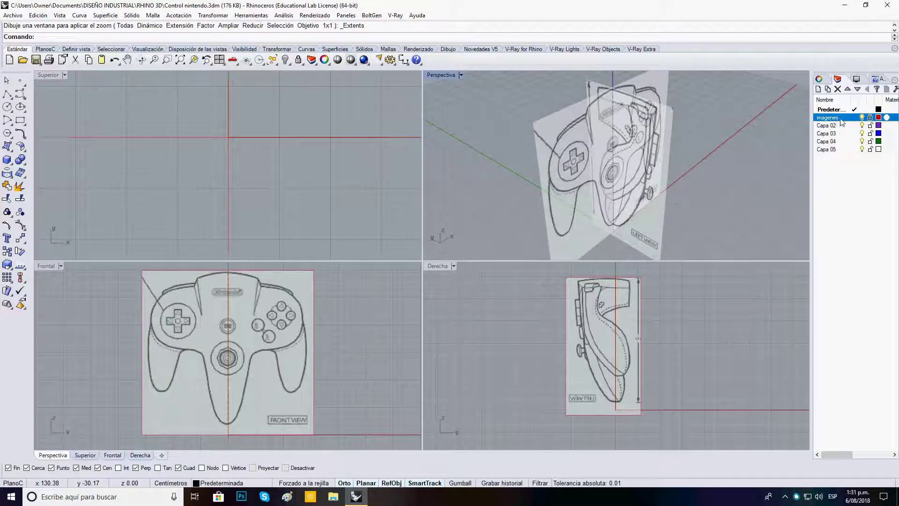
right_click_drag(723, 148, 592, 141)
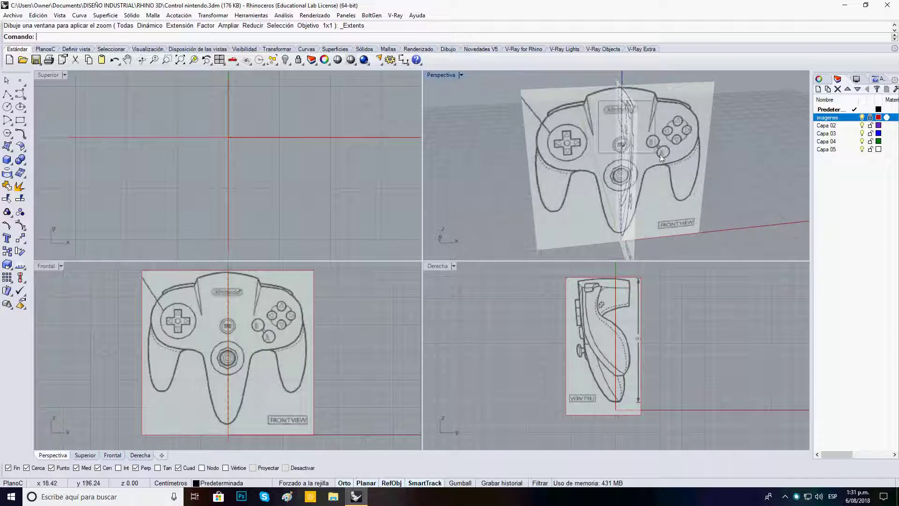
right_click_drag(609, 144, 624, 189)
scroll(585, 152, "down", 4)
right_click_drag(591, 131, 600, 167)
scroll(614, 143, "down", 5)
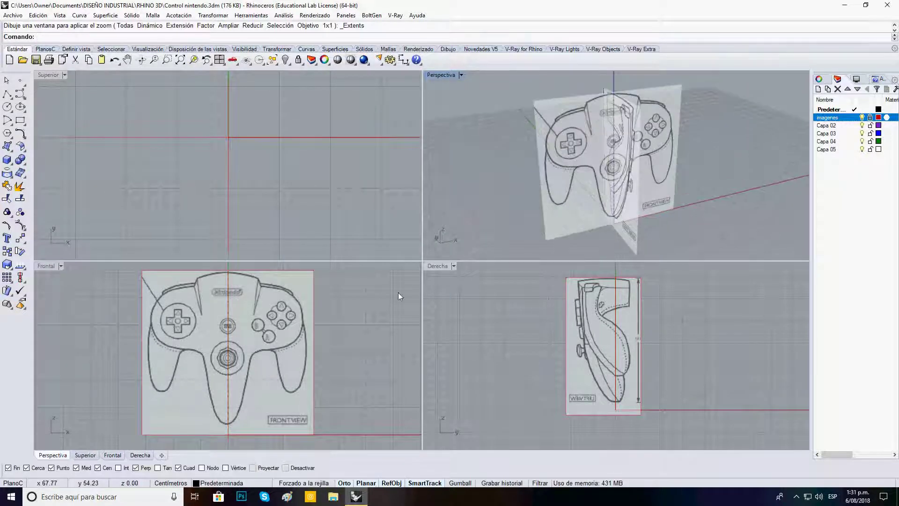
- Start a degree 3 control point curve at the central grip's bottom tip in the front view and trace the rounded tip's left half
left_click(21, 96)
right_click_drag(241, 412, 280, 408)
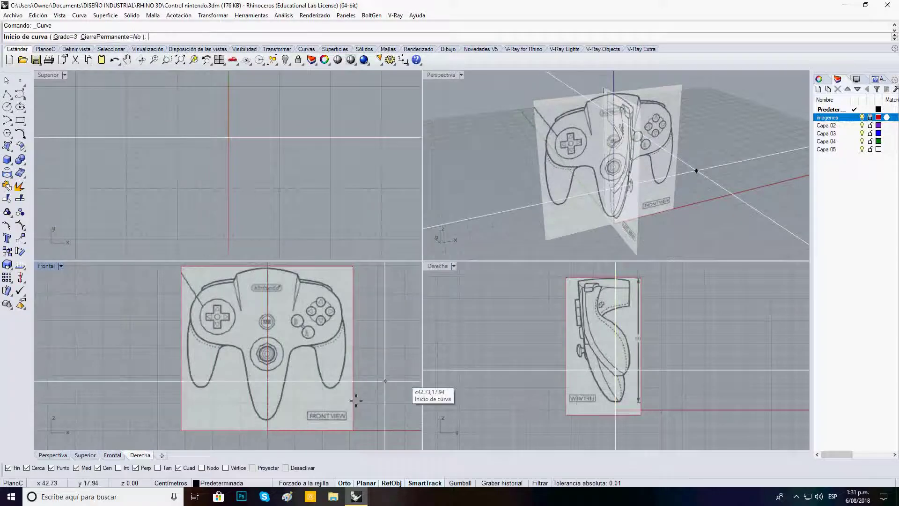
scroll(257, 418, "up", 6)
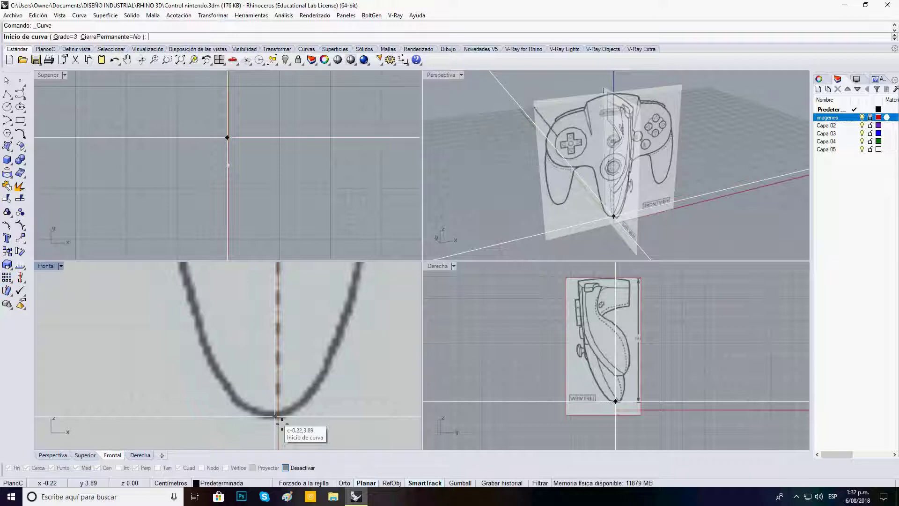
left_click(257, 410)
left_click(237, 399)
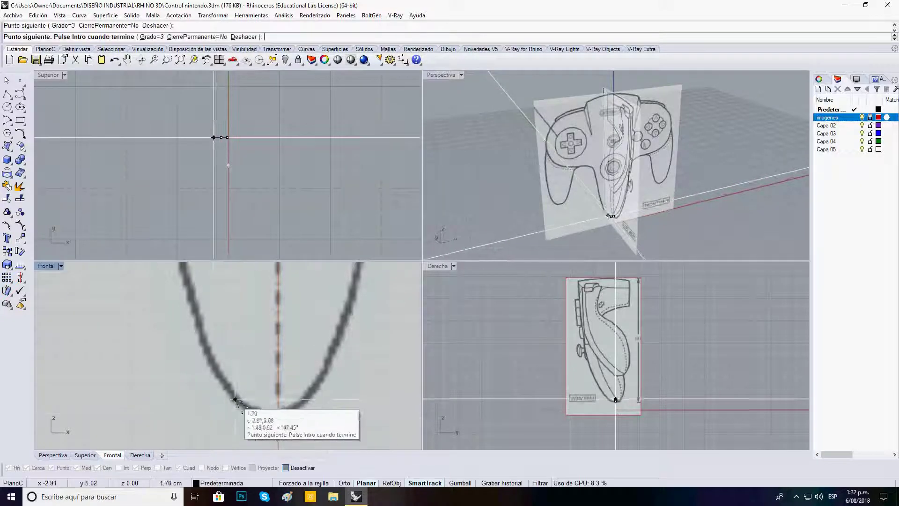
left_click(217, 370)
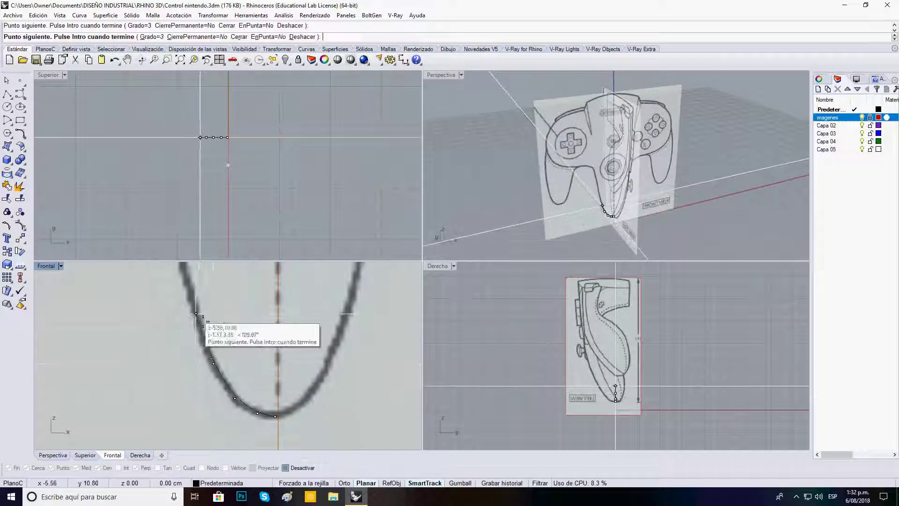
- Continue the curve up the central grip's left edge towards where it meets the controller body
scroll(201, 327, "up", 1)
left_click(201, 326)
right_click_drag(202, 327, 239, 392)
left_click(226, 344)
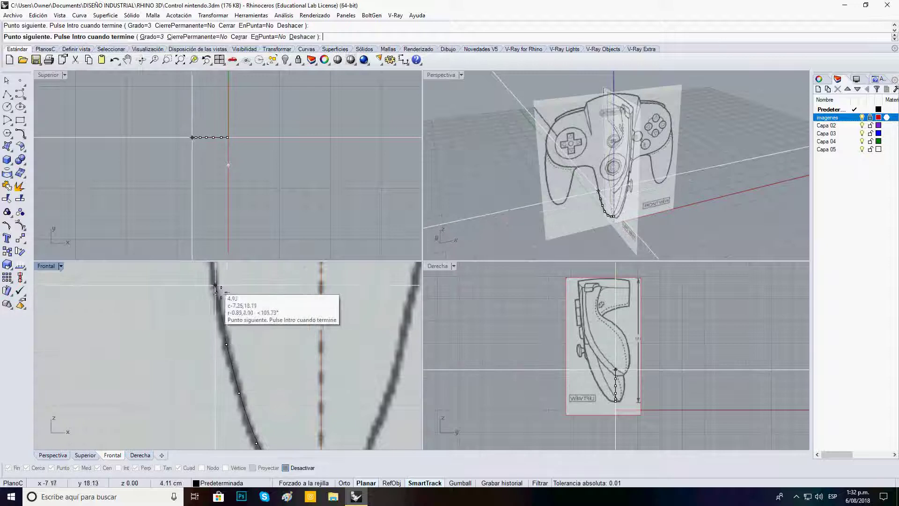
left_click(214, 283)
scroll(215, 283, "up", 1)
right_click_drag(215, 282, 248, 331)
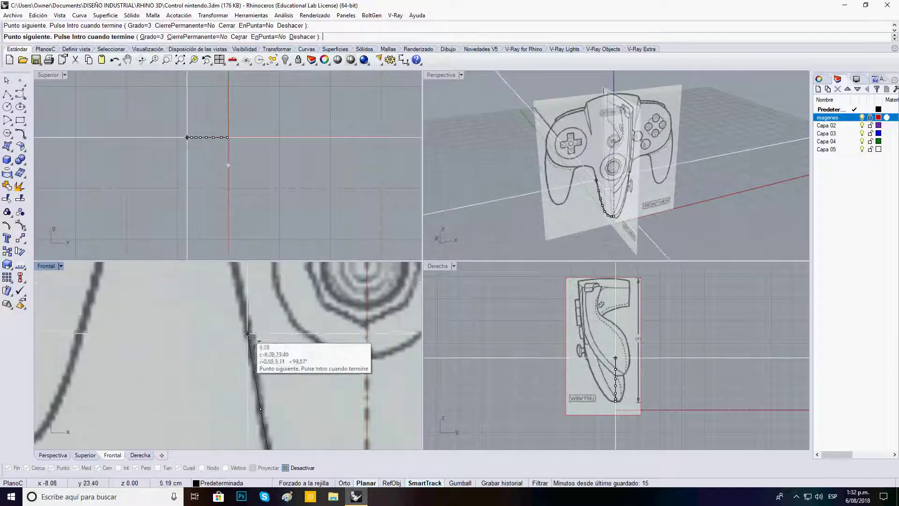
right_click_drag(236, 280, 299, 409)
left_click(298, 394)
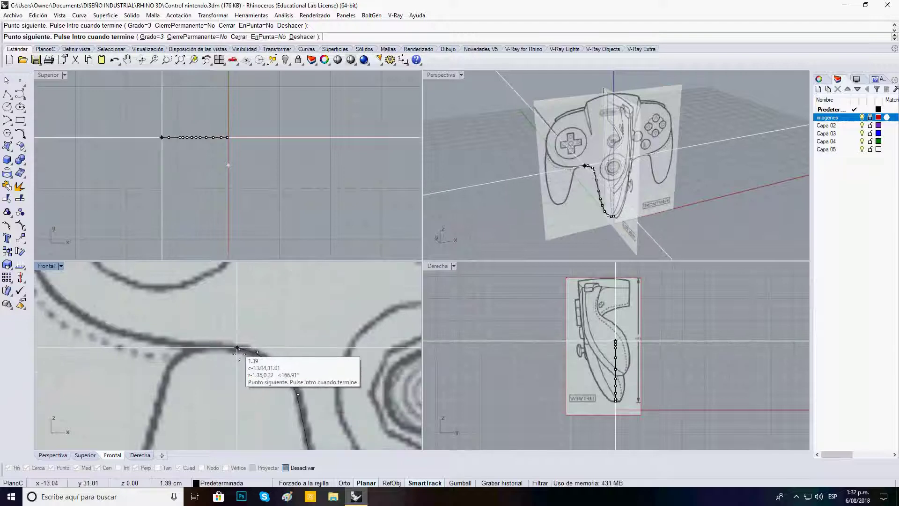
- Trace the body's lower edge leftward past the left grip junction, undoing the misplaced point there
scroll(188, 350, "down", 7)
right_click_drag(191, 350, 211, 360)
scroll(192, 356, "up", 7)
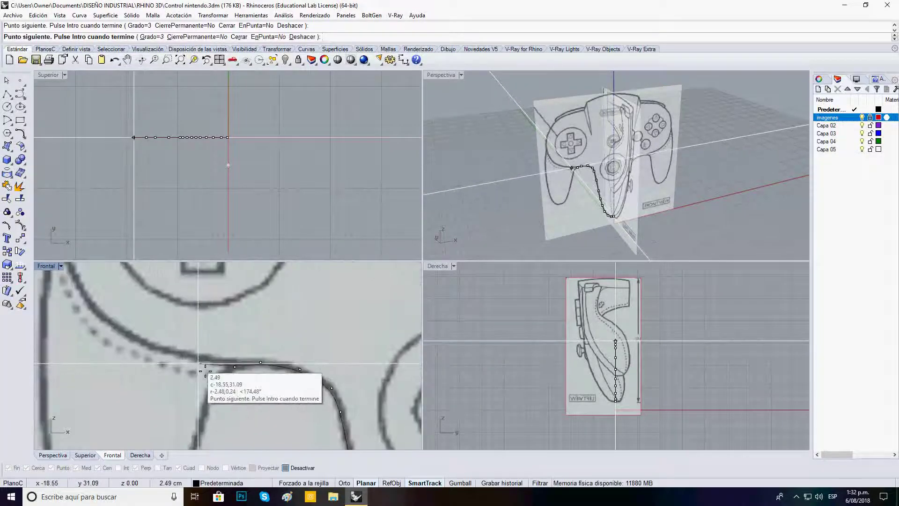
scroll(230, 362, "up", 5)
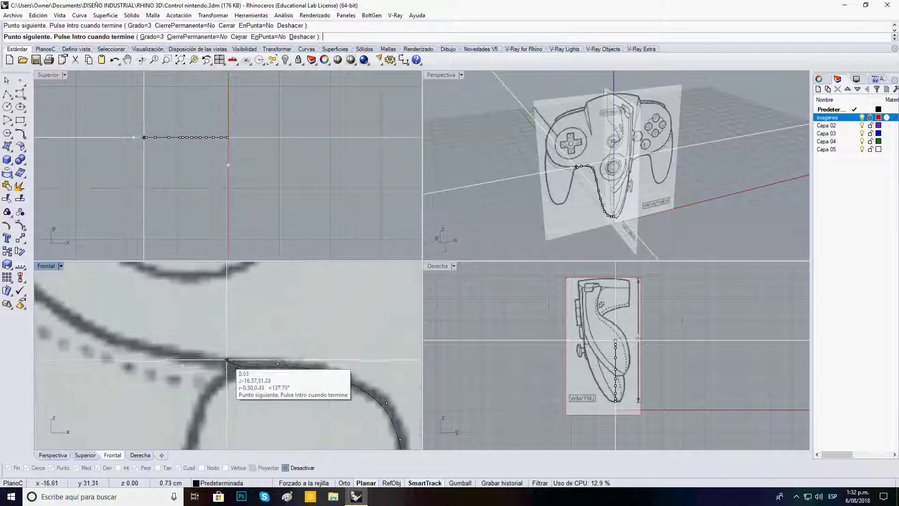
scroll(228, 367, "down", 3)
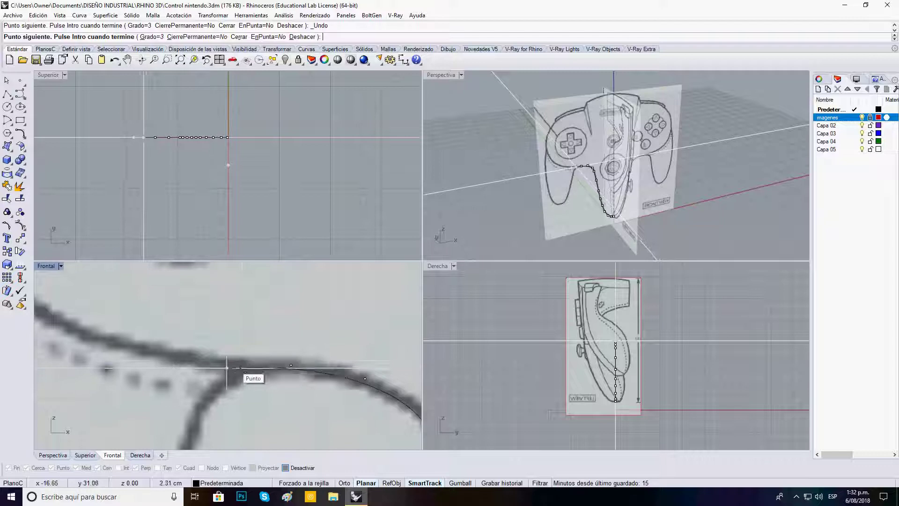
left_click(207, 361)
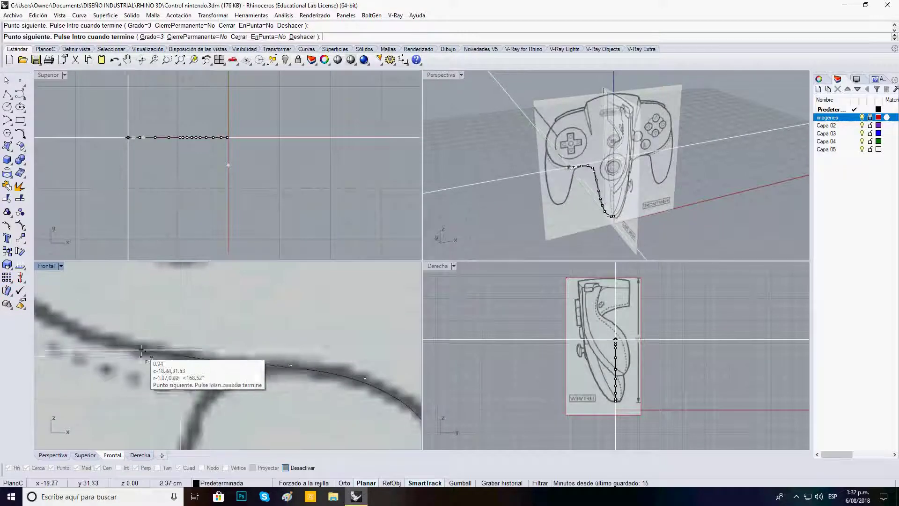
left_click(124, 344)
right_click_drag(124, 343, 265, 406)
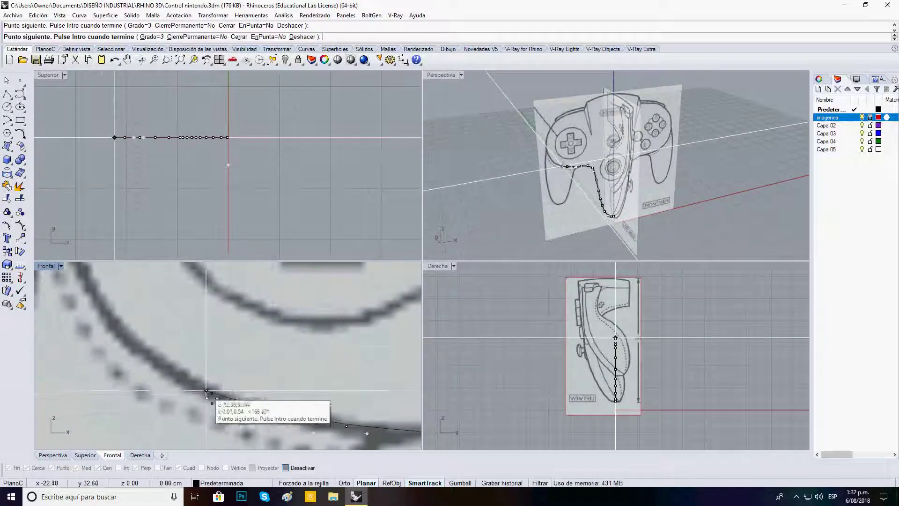
- Continue the outline curve around the outer left side of the lobe holding the directional pad
right_click_drag(137, 346, 205, 420)
left_click(181, 390)
left_click(153, 341)
scroll(155, 348, "up", 3)
left_click(156, 348)
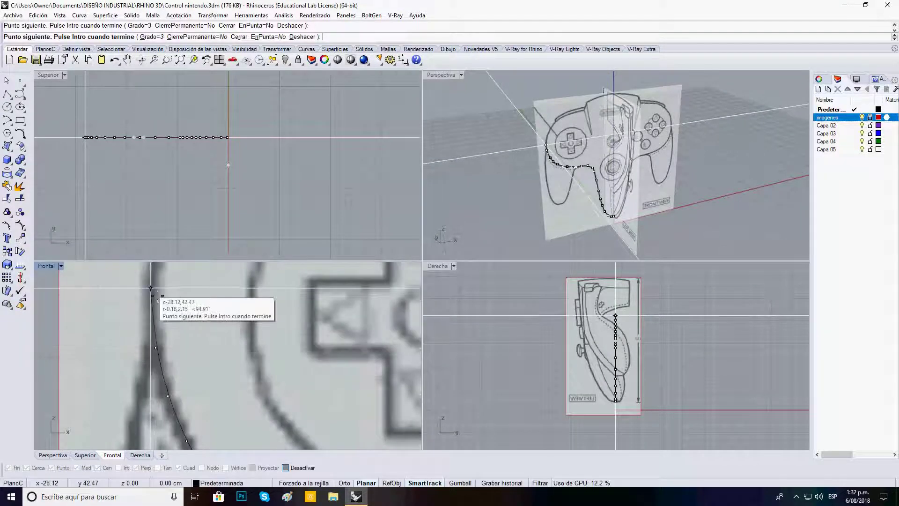
scroll(151, 288, "up", 2)
left_click(182, 328)
scroll(182, 330, "down", 3)
left_click(195, 343)
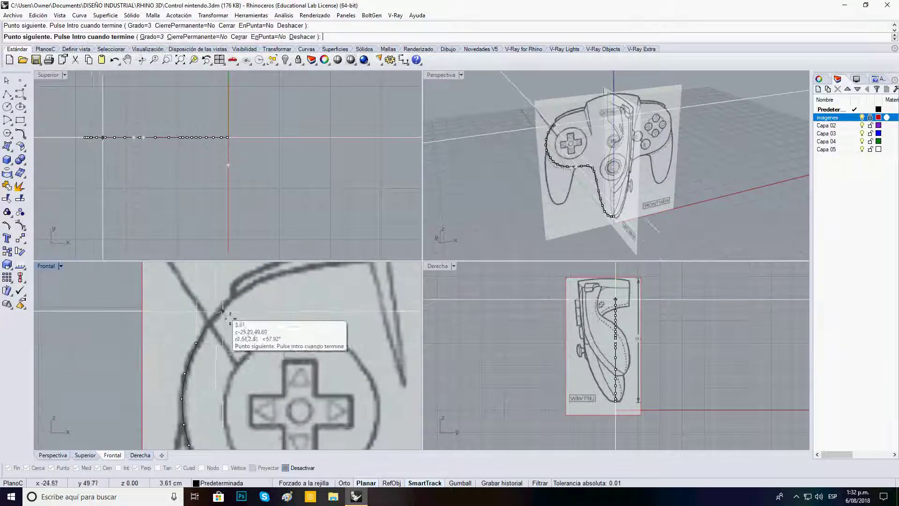
- Trace the body's upper left shoulder beneath the shoulder button and up into the notch beside the central section
scroll(212, 313, "up", 2)
left_click(216, 344)
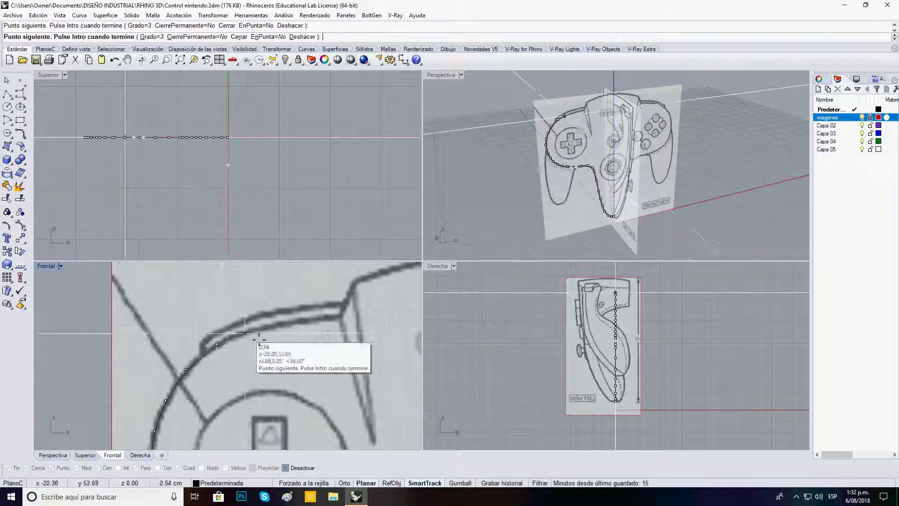
left_click(254, 328)
left_click(293, 322)
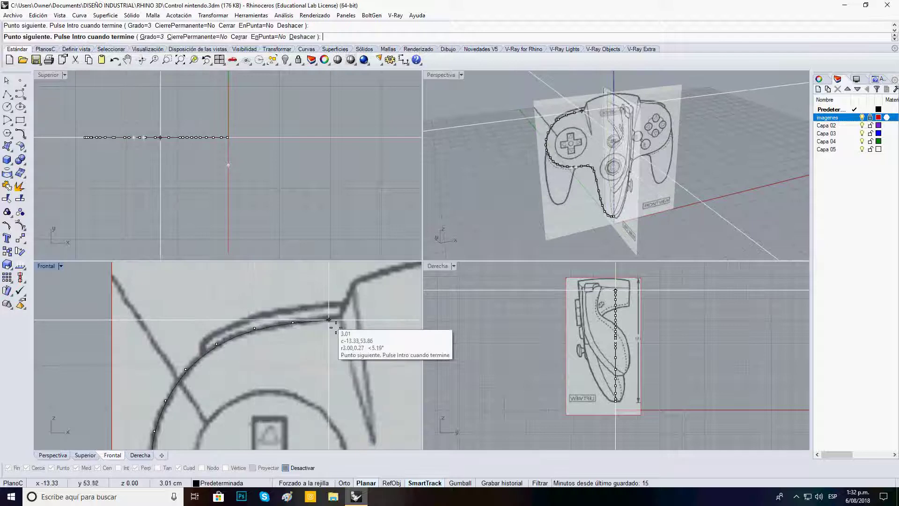
left_click(332, 318)
left_click(342, 311)
left_click(349, 296)
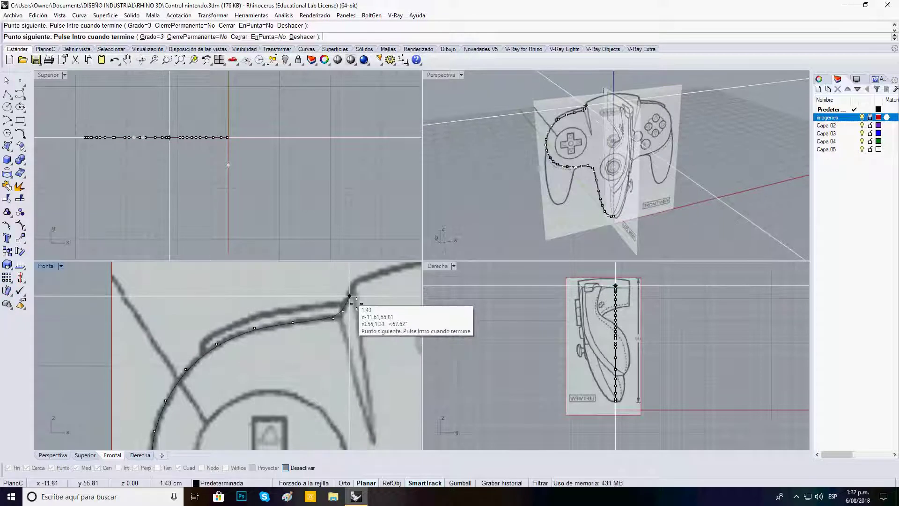
- Trace the central section's top edge to slightly past the vertical centre line and finish the outline curve
right_click_drag(356, 283, 290, 330)
left_click(290, 330)
left_click(331, 314)
right_click_drag(369, 306, 332, 314)
left_click(318, 308)
left_click(340, 305)
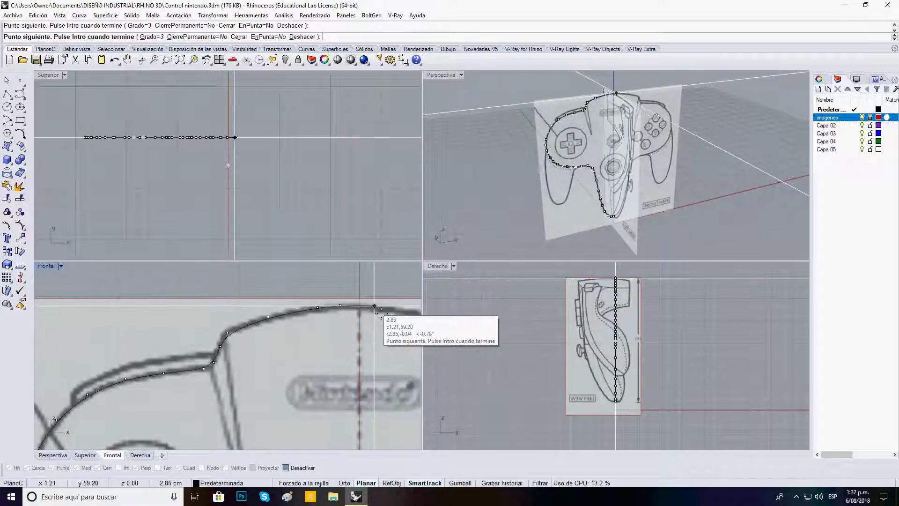
key("Escape")
- Draw a vertical polyline from the outline curve's bottom end along the centre line to above the reference image
scroll(370, 304, "down", 8)
right_click_drag(369, 302, 274, 273)
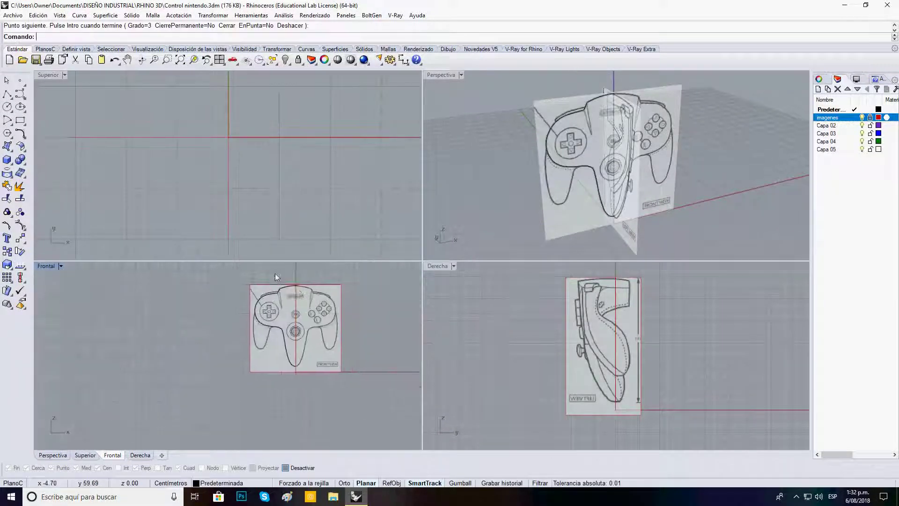
left_click(8, 96)
scroll(300, 370, "up", 10)
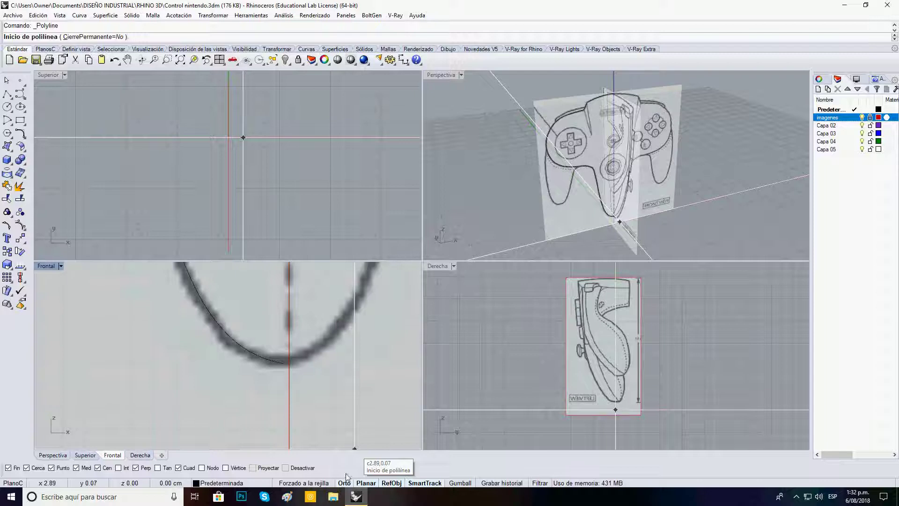
left_click(285, 364)
scroll(290, 370, "down", 5)
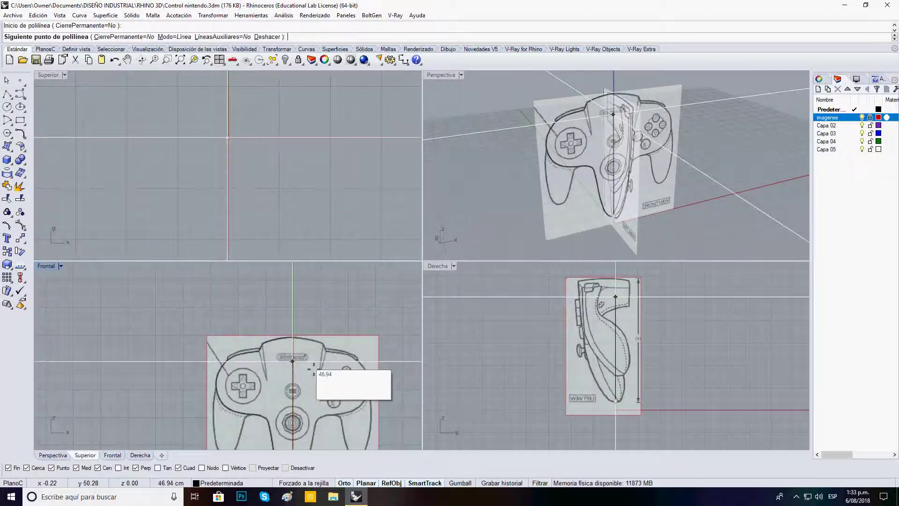
left_click(293, 298)
right_click(296, 301)
- Trim the outline curve's overhang past the vertical centre line at the top, using that line as the cutting object
scroll(302, 301, "down", 2)
right_click_drag(302, 328, 302, 301)
scroll(296, 314, "up", 4)
scroll(307, 271, "up", 4)
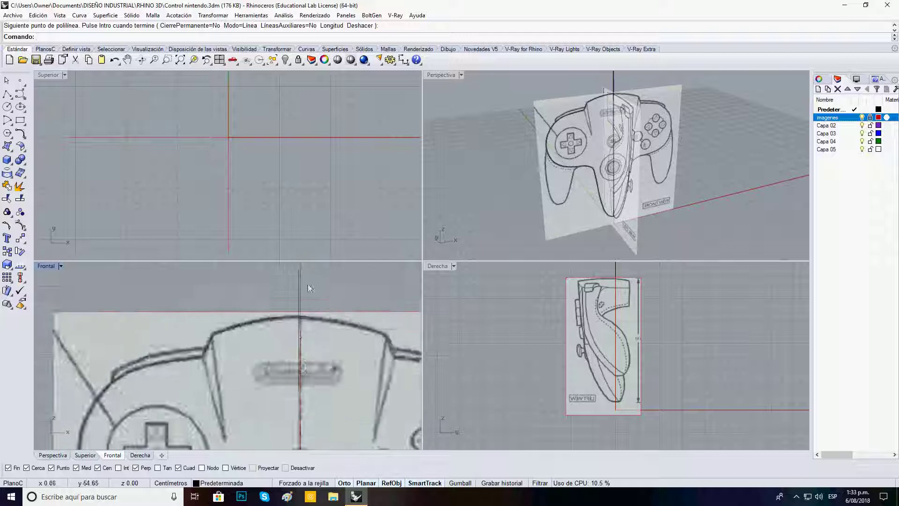
scroll(307, 333, "up", 3)
key("Return")
left_click(295, 313)
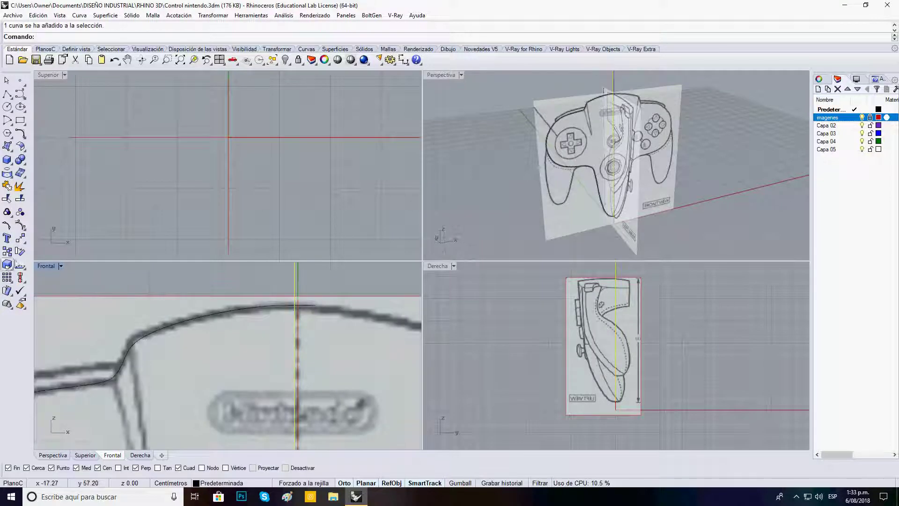
left_click(312, 307)
scroll(332, 305, "down", 3)
key("Return")
scroll(347, 353, "down", 3)
scroll(250, 318, "down", 1)
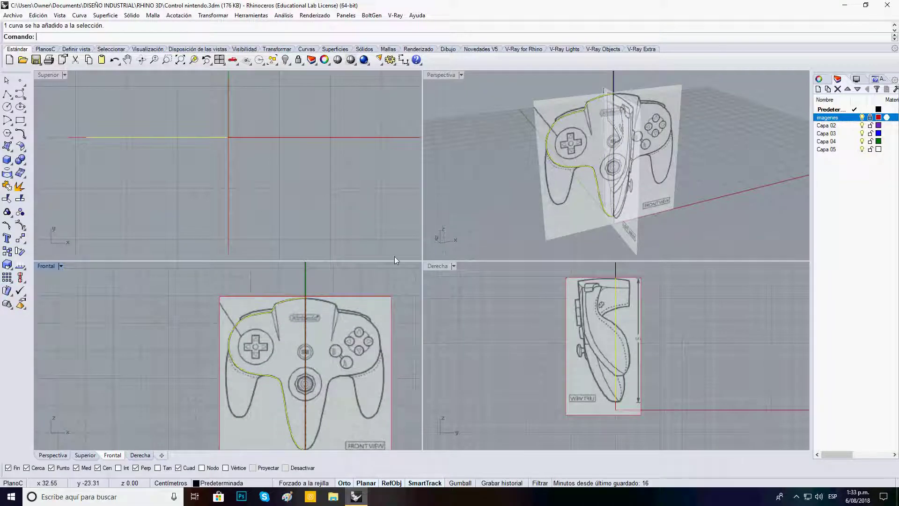
- Start a degree 3 control point curve at the side profile's top front corner in the right view and trace down the upper front edge
left_click(20, 94)
right_click_drag(693, 306, 684, 343)
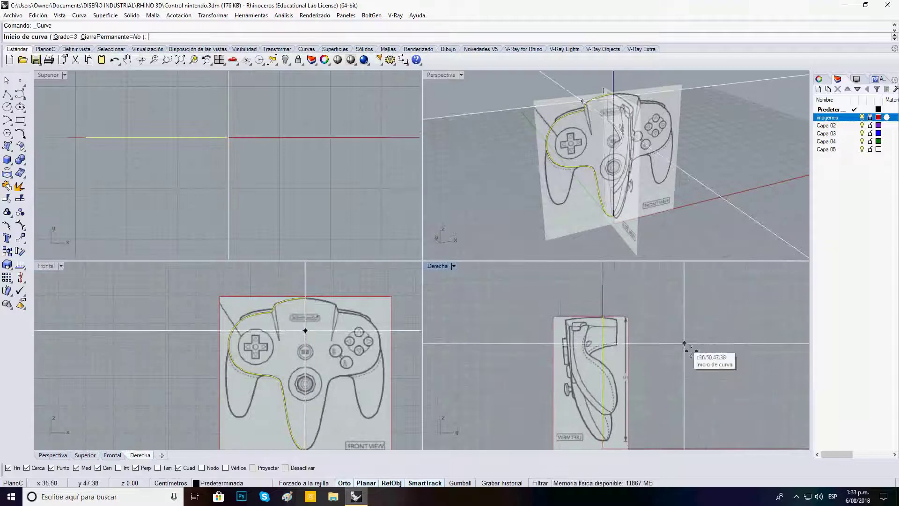
scroll(594, 335, "up", 2)
scroll(620, 334, "up", 4)
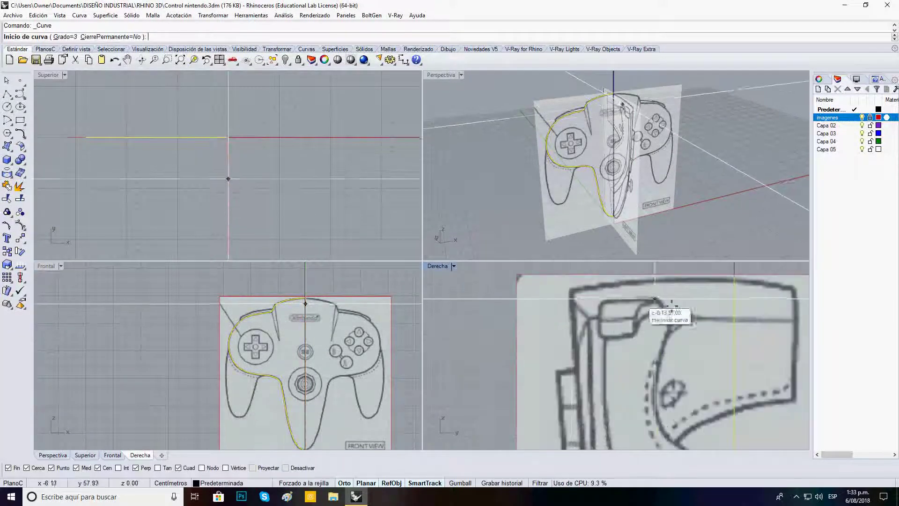
scroll(604, 305, "up", 2)
left_click(560, 289)
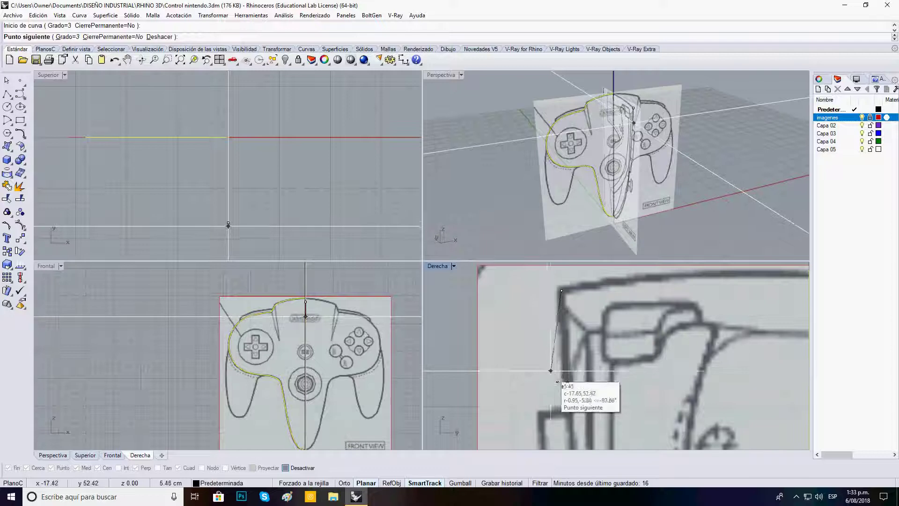
right_click_drag(564, 379, 557, 315)
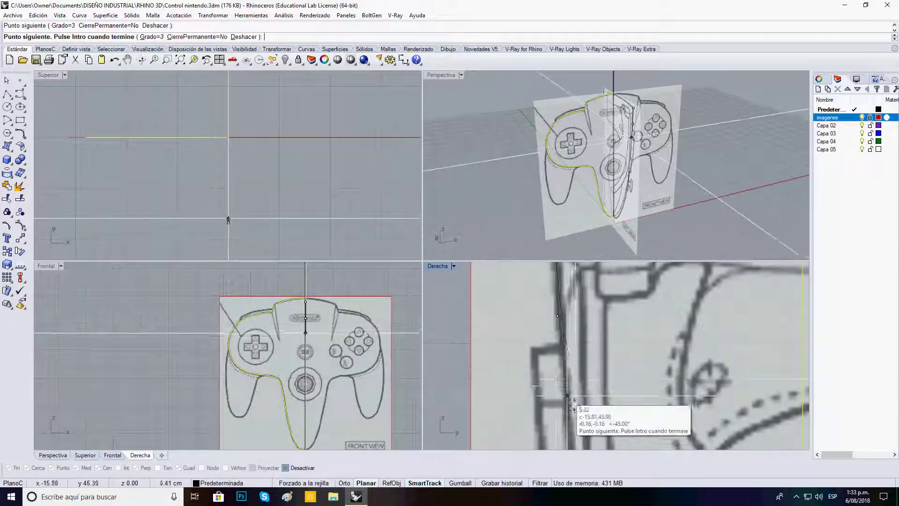
left_click(565, 400)
- Continue the side profile curve down the front edge to just above the bottom tip of the lower grip
scroll(559, 328, "down", 2)
left_click(560, 363)
right_click_drag(560, 363, 544, 290)
left_click(557, 368)
right_click_drag(556, 368, 551, 304)
right_click_drag(567, 373, 548, 301)
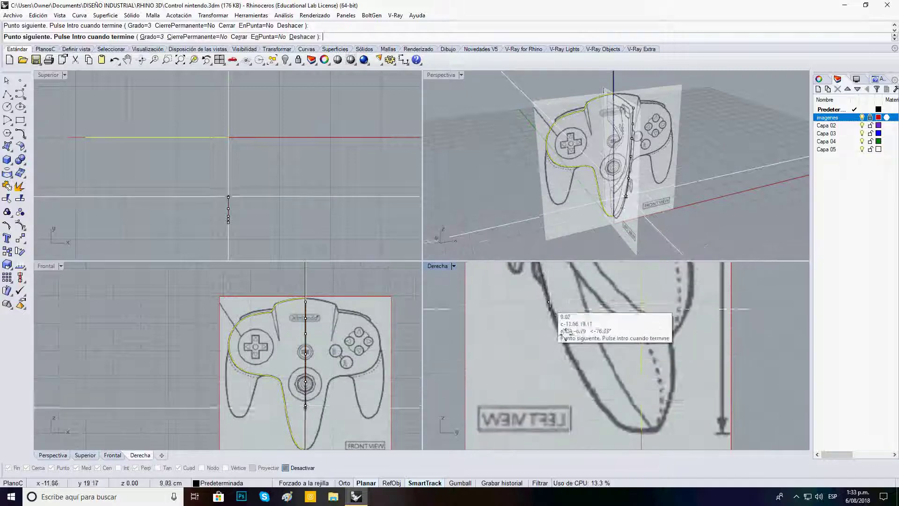
left_click(572, 359)
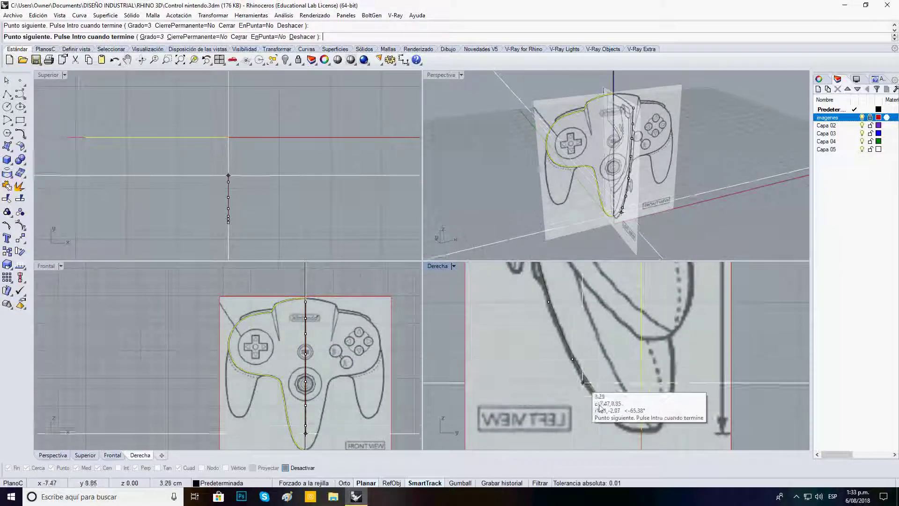
left_click(598, 402)
right_click_drag(604, 410, 542, 346)
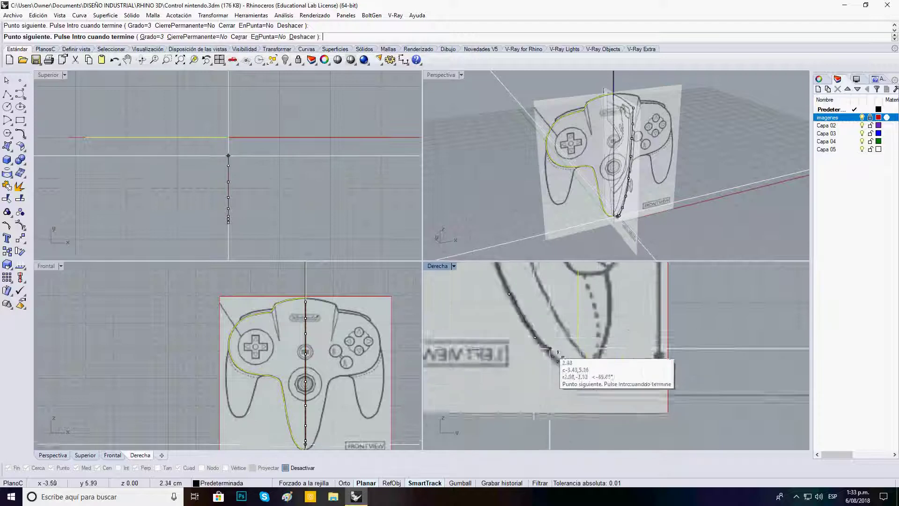
- Trace the side profile curve around the grip's bottom tip and onto the start of its rear edge
scroll(546, 351, "up", 8)
left_click(553, 358)
left_click(581, 378)
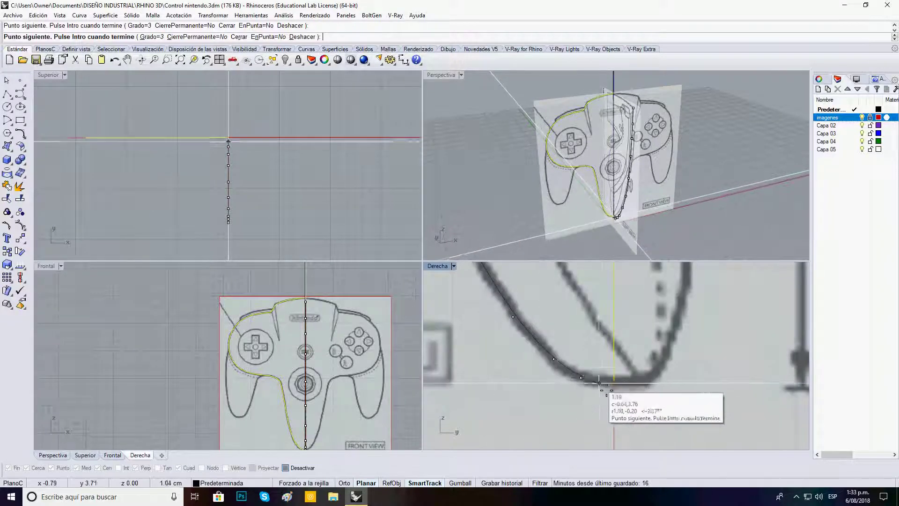
left_click(602, 381)
left_click(633, 383)
left_click(659, 372)
left_click(676, 324)
left_click(685, 281)
- Continue tracing the side curve up the rear edge of the lower grip
right_click_drag(685, 282, 662, 376)
left_click(665, 313)
scroll(665, 312, "down", 2)
scroll(665, 312, "down", 2)
scroll(655, 350, "down", 3)
mouse_move(657, 374)
right_mouse_down()
mouse_move(658, 408)
mouse_move(636, 399)
right_mouse_up()
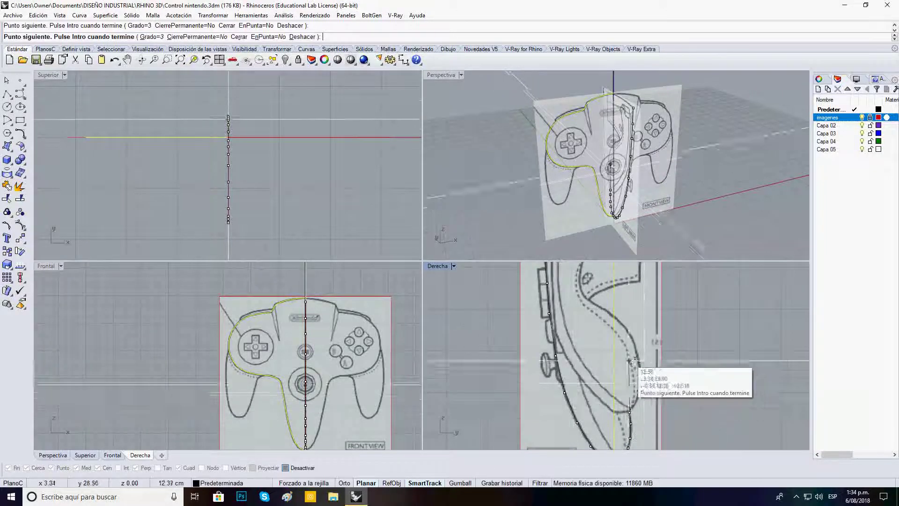
- Carry the side curve up across the rear handle, around the notch and along the underside to the body's lower rear corner
scroll(632, 372, "down", 1)
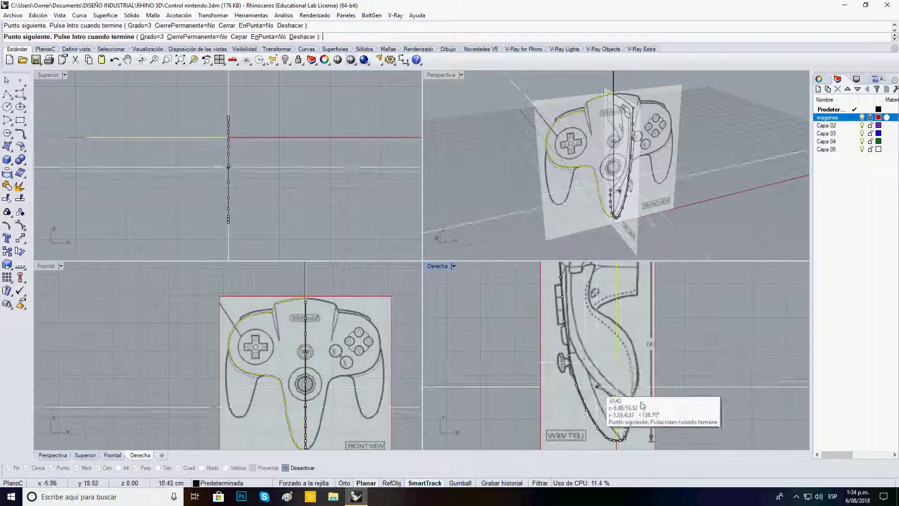
scroll(627, 376, "up", 1)
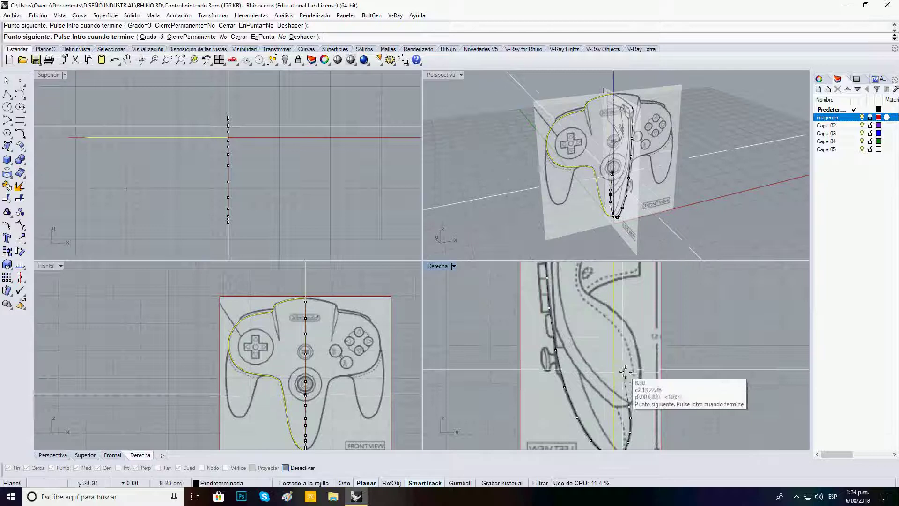
left_click(588, 308)
left_click(587, 297)
left_click(592, 290)
left_click(603, 282)
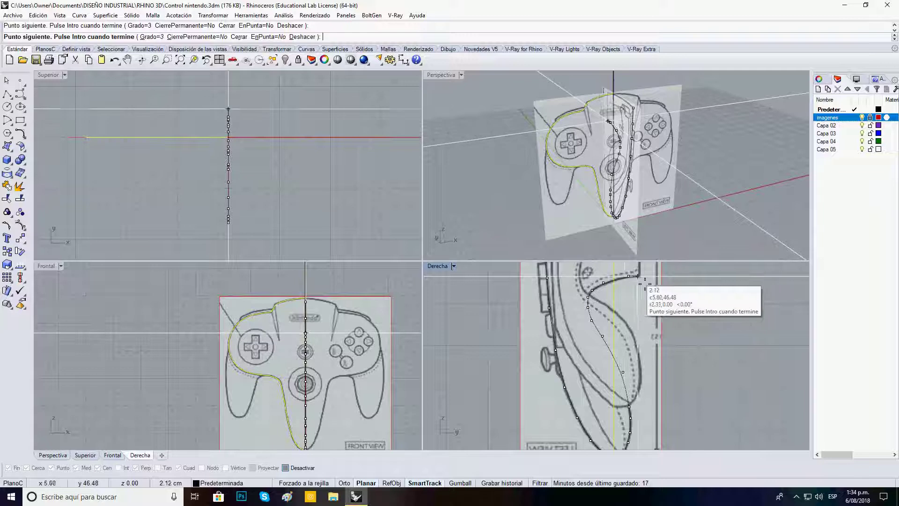
left_click(639, 277)
- Trace the side curve up the body's rear edge, around the upper rear corner and onto the top edge
scroll(640, 277, "up", 10)
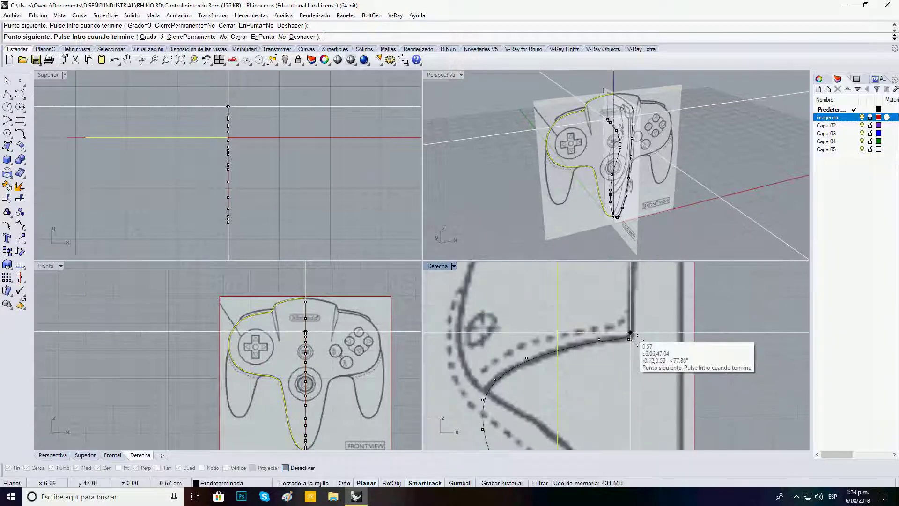
left_click(630, 293)
right_click_drag(630, 292, 625, 401)
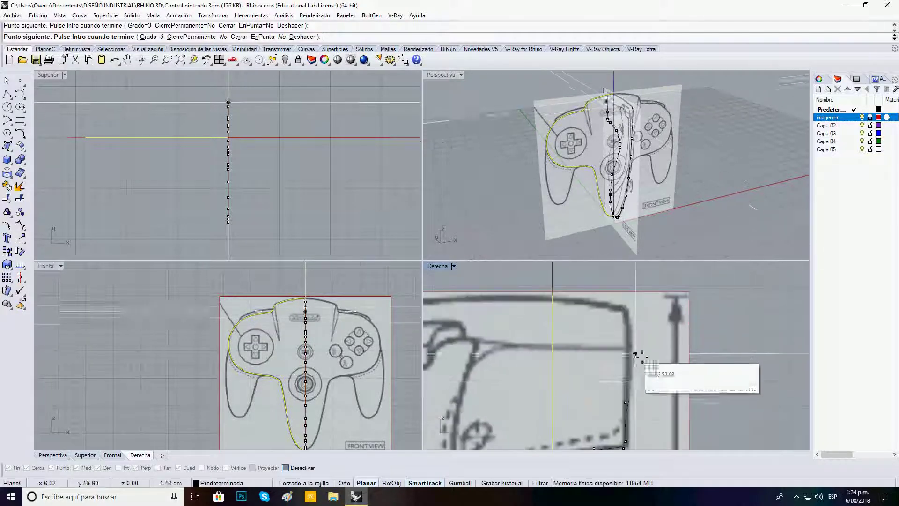
left_click(613, 305)
scroll(575, 301, "up", 3)
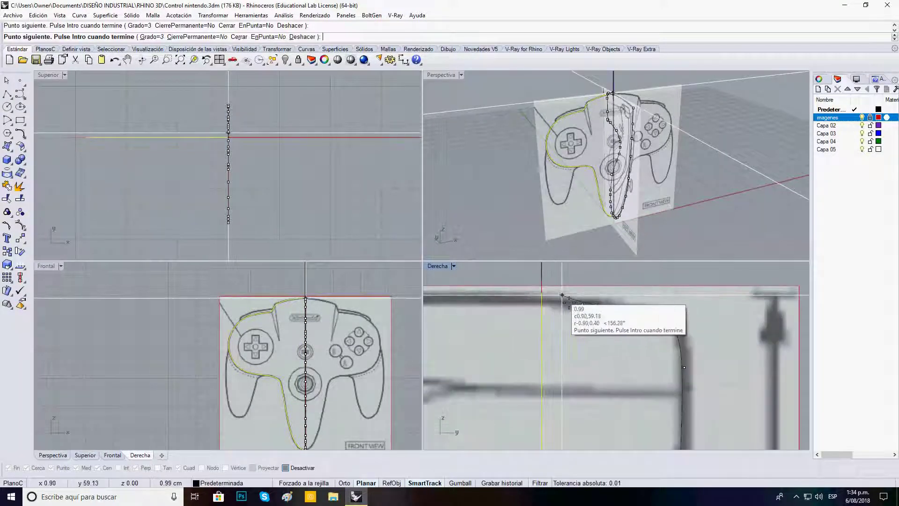
- Enable object snaps, end the side curve on the front outline's top endpoint at the centre line and finish it
scroll(608, 114, "up", 6)
scroll(619, 121, "up", 5)
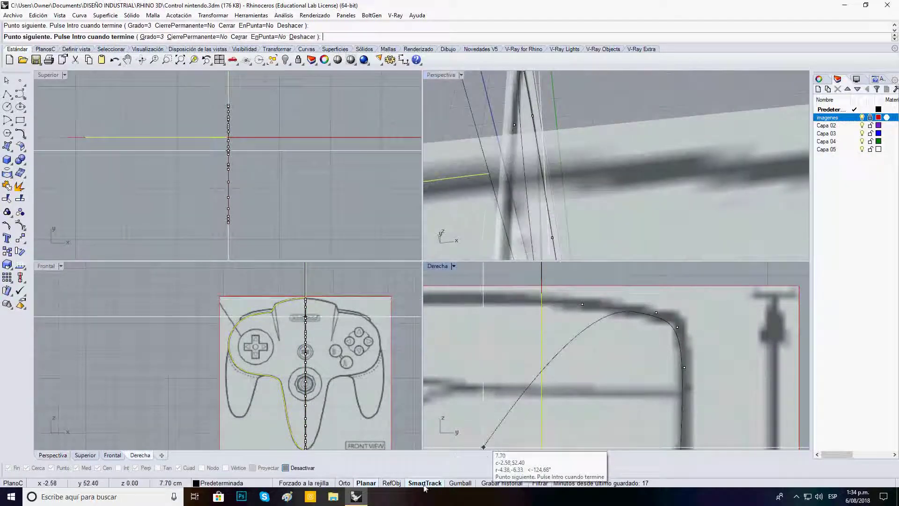
left_click(391, 484)
left_click(489, 173)
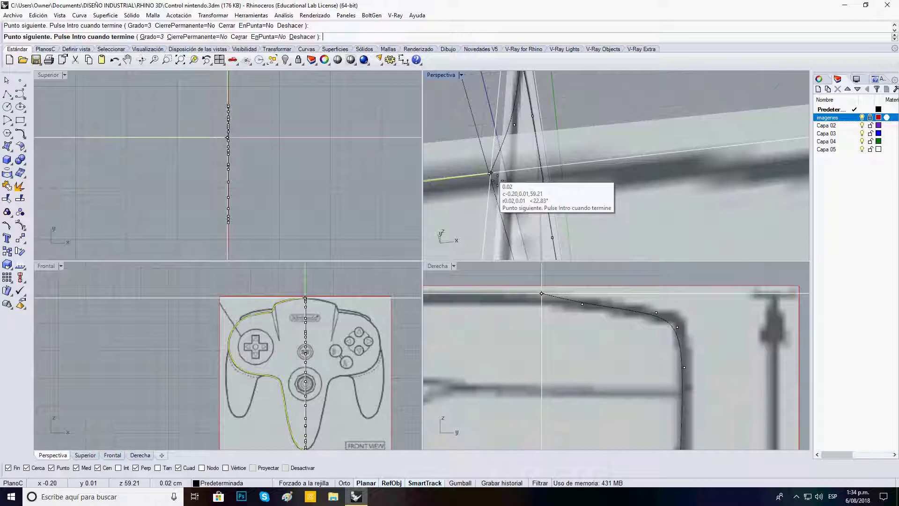
right_click(493, 175)
- Show the side curve's control points and adjust those near the top so the curve follows the reference's upper edge
scroll(515, 158, "down", 8)
right_click_drag(516, 162, 628, 261)
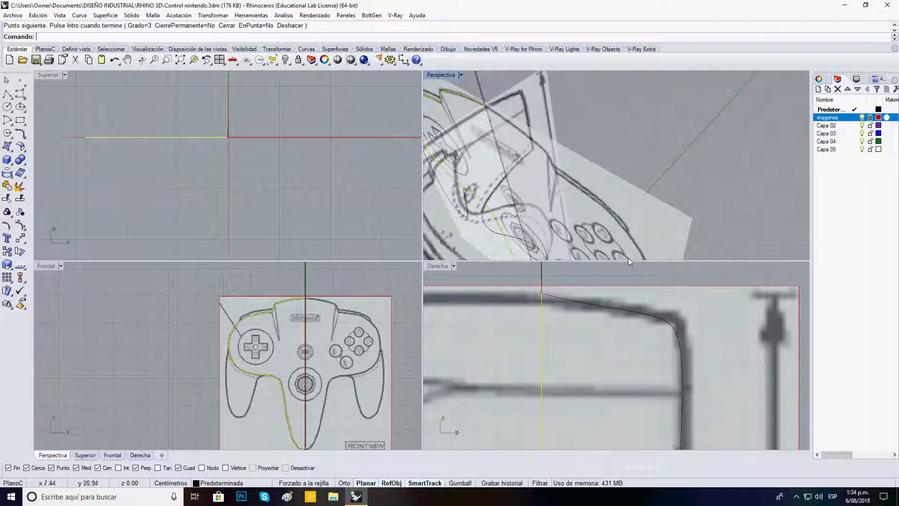
left_click(593, 304)
key("F10")
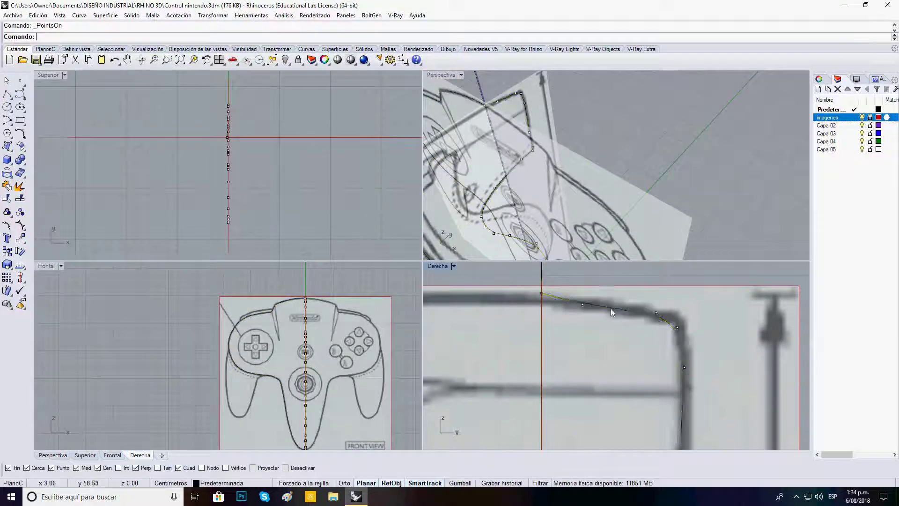
scroll(611, 308, "up", 4)
left_click_drag(572, 304, 705, 309)
right_click_drag(665, 234, 628, 164)
scroll(654, 281, "down", 3)
left_click(609, 220)
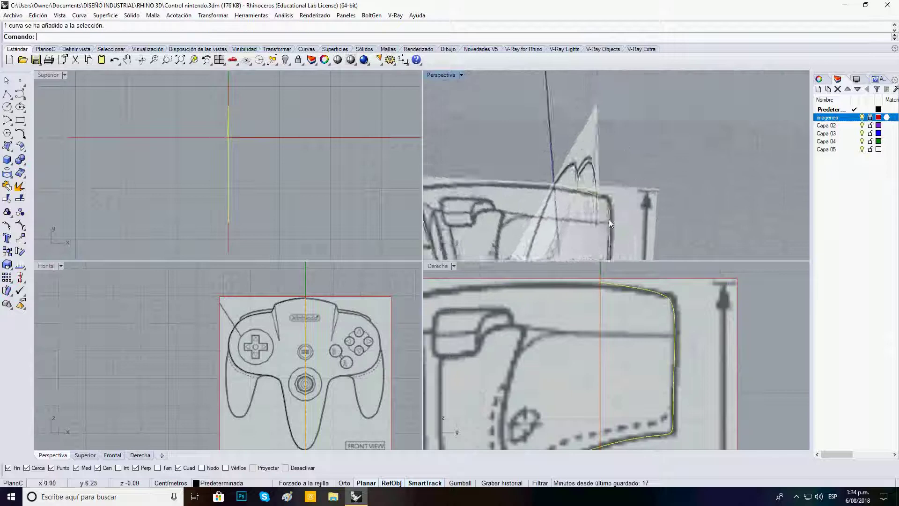
- Start a degree 3 control point curve at the side curve's top front endpoint and, with object snaps off, trace the first part of the top edge
scroll(619, 187, "down", 8)
scroll(605, 324, "down", 10)
right_click_drag(596, 381, 542, 333)
scroll(557, 311, "down", 7)
scroll(556, 311, "up", 9)
scroll(514, 310, "up", 2)
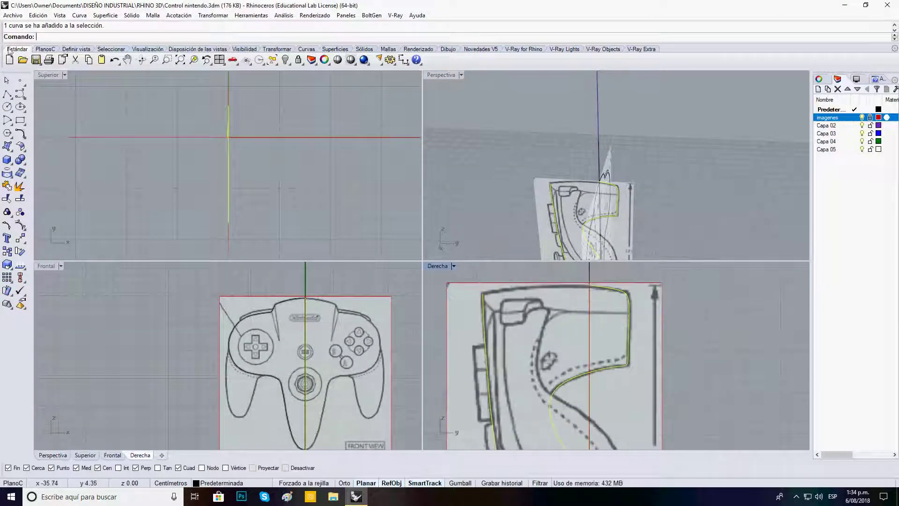
left_click(20, 95)
scroll(485, 300, "up", 3)
left_click(482, 300)
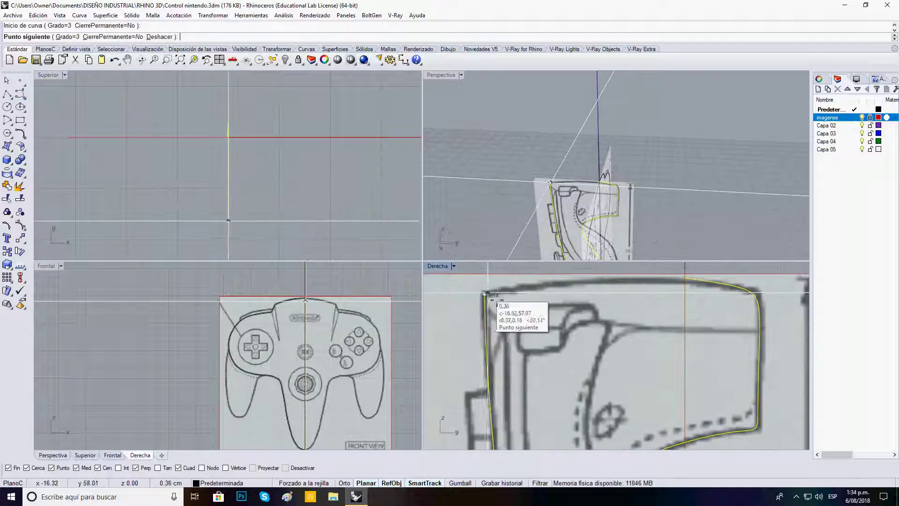
scroll(483, 300, "up", 2)
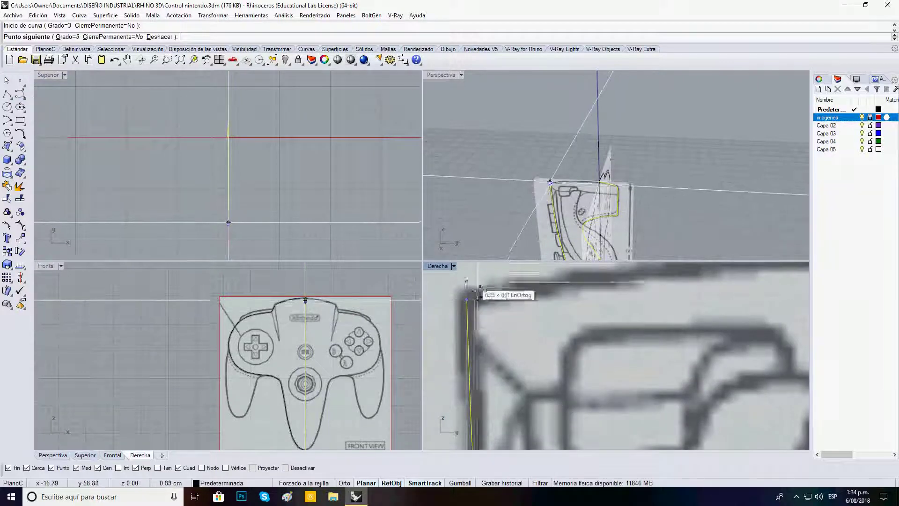
scroll(478, 300, "up", 1)
left_click(391, 482)
left_click(473, 293)
left_click(516, 282)
left_click(621, 272)
- Trace the rest of the top edge to the centre line, end the curve at the outline's top endpoint and finish it
right_click_drag(621, 272, 474, 363)
left_click(708, 346)
right_click_drag(709, 346, 580, 342)
left_click(743, 339)
right_click_drag(743, 339, 580, 336)
scroll(580, 335, "down", 4)
left_click(665, 331)
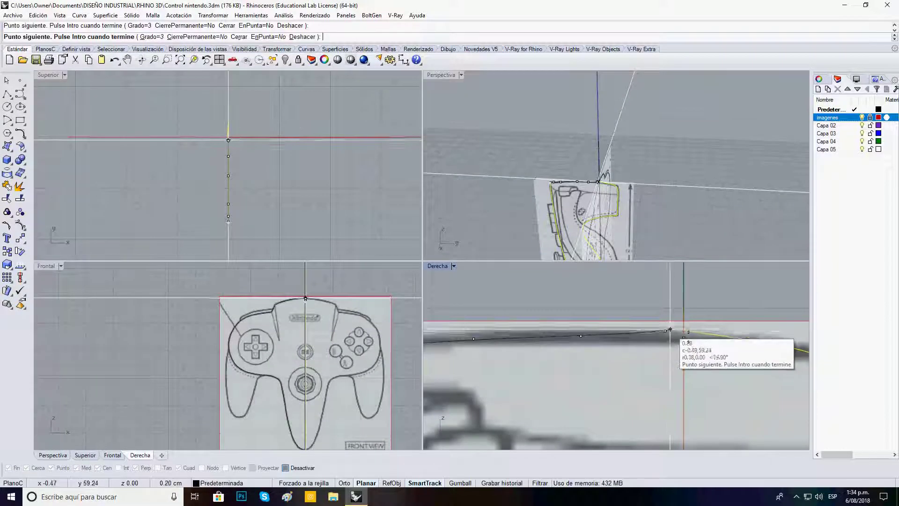
scroll(609, 194, "up", 5)
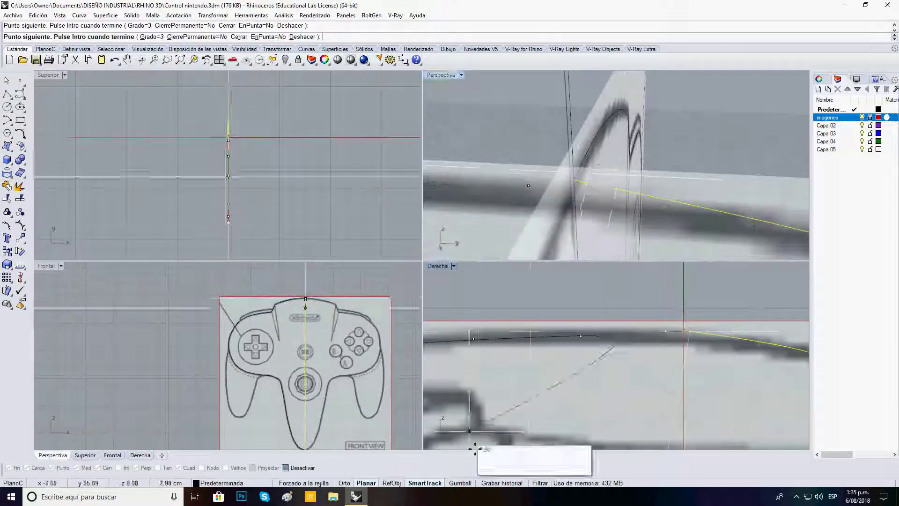
left_click(578, 185)
right_click(585, 178)
- Examine how the top edge curve, side curve and front outline meet at the top centre
scroll(588, 169, "down", 8)
left_click(566, 173)
scroll(633, 360, "down", 10)
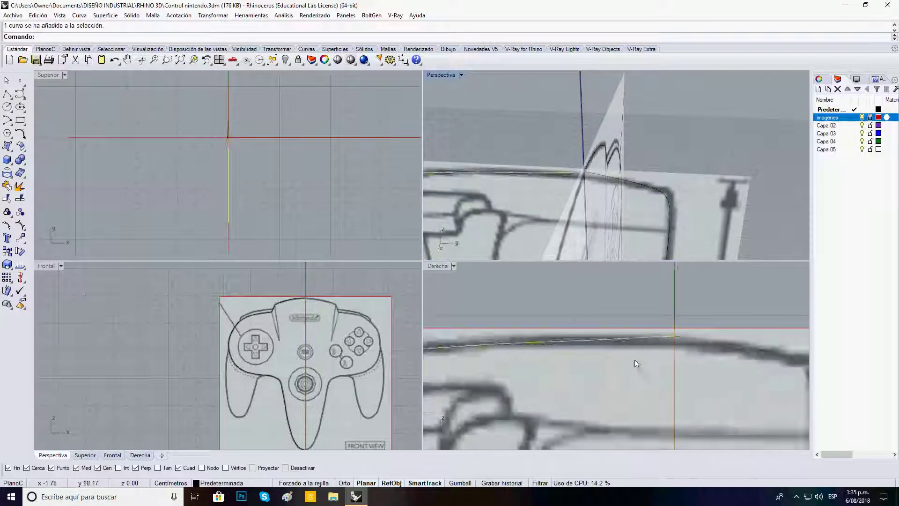
left_click(610, 358)
right_click_drag(579, 164, 663, 173)
scroll(666, 160, "up", 10)
scroll(668, 181, "up", 8)
scroll(556, 312, "down", 5)
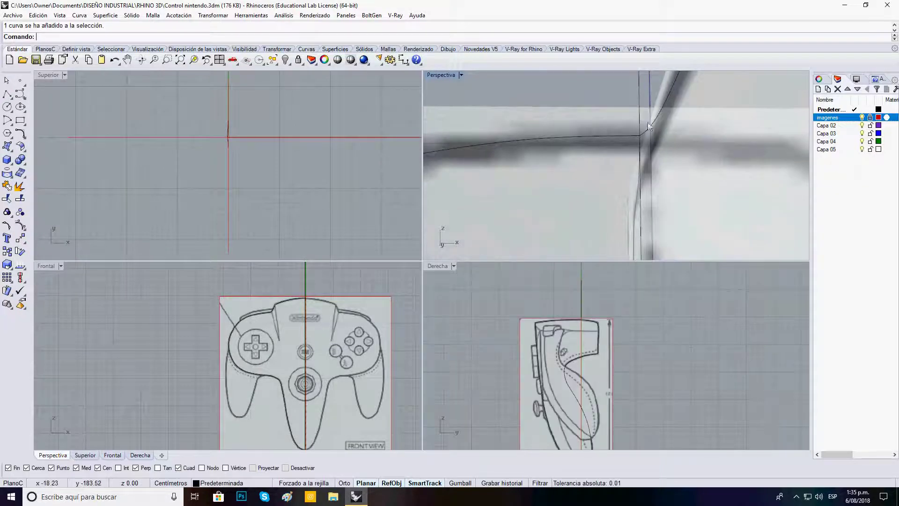
- Show the top edge curve's control points and delete its end point at the centre line
right_click_drag(649, 126, 658, 168)
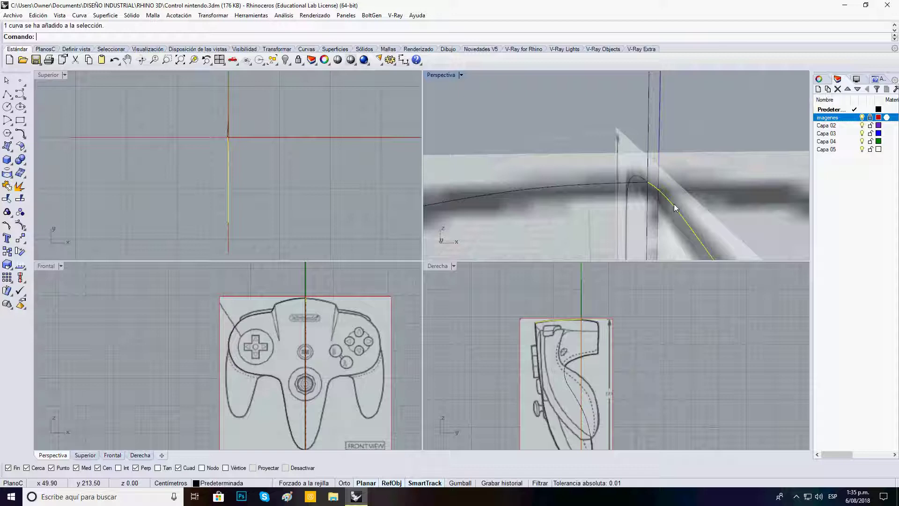
key("F10")
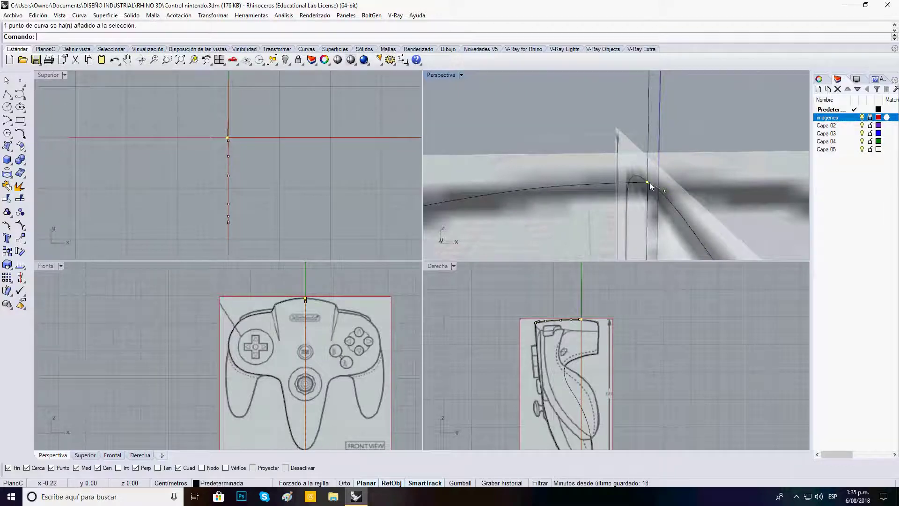
right_click_drag(675, 190, 641, 186)
left_click(642, 186)
left_click(605, 169)
left_click(630, 191)
key("Delete")
- Show the front outline curve's control points and move its top end point horizontally past the centre line
mouse_move(630, 188)
right_mouse_down()
mouse_move(645, 194)
mouse_move(637, 191)
mouse_move(670, 177)
mouse_move(638, 184)
right_mouse_up()
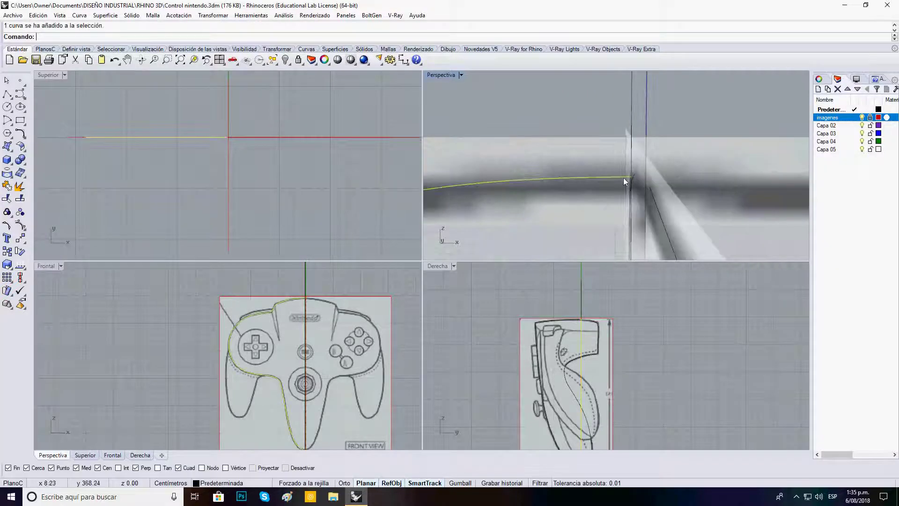
key("F10")
left_click(631, 177)
scroll(306, 310, "up", 8)
left_click_drag(249, 284, 338, 286)
scroll(355, 292, "down", 4)
key("Escape")
key("Escape")
- Delete the vertical centre line polyline
mouse_move(629, 175)
right_mouse_down()
mouse_move(618, 184)
mouse_move(635, 190)
mouse_move(638, 173)
right_mouse_up()
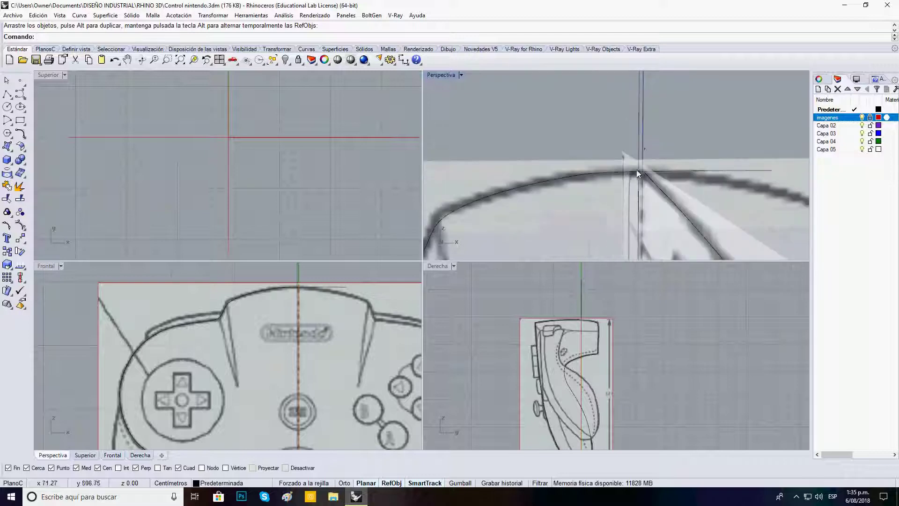
key("Delete")
scroll(324, 393, "down", 4)
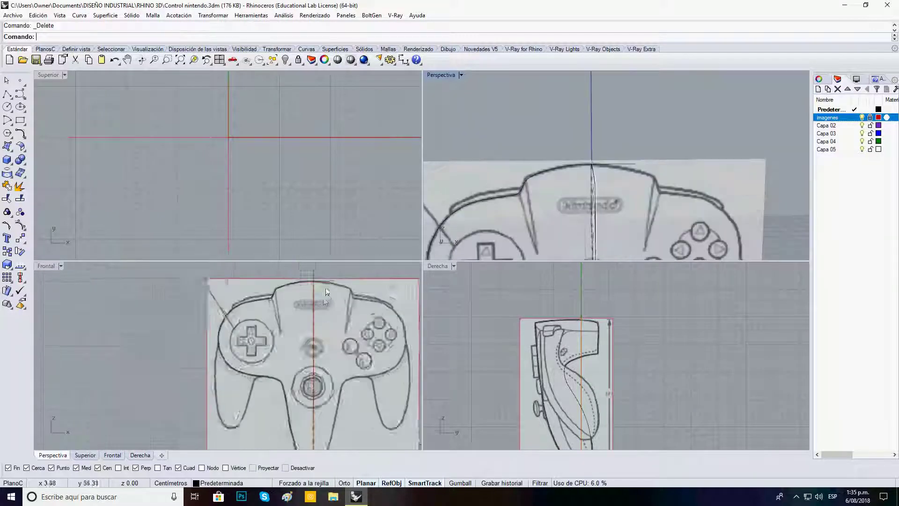
- Show the front outline's control points again and shift the point near the top centre slightly outward in the front view
scroll(329, 343, "up", 8)
scroll(332, 321, "up", 2)
key("F10")
scroll(358, 325, "up", 2)
left_click_drag(355, 328, 369, 327)
scroll(373, 330, "down", 10)
key("Escape")
key("Escape")
scroll(391, 307, "down", 3)
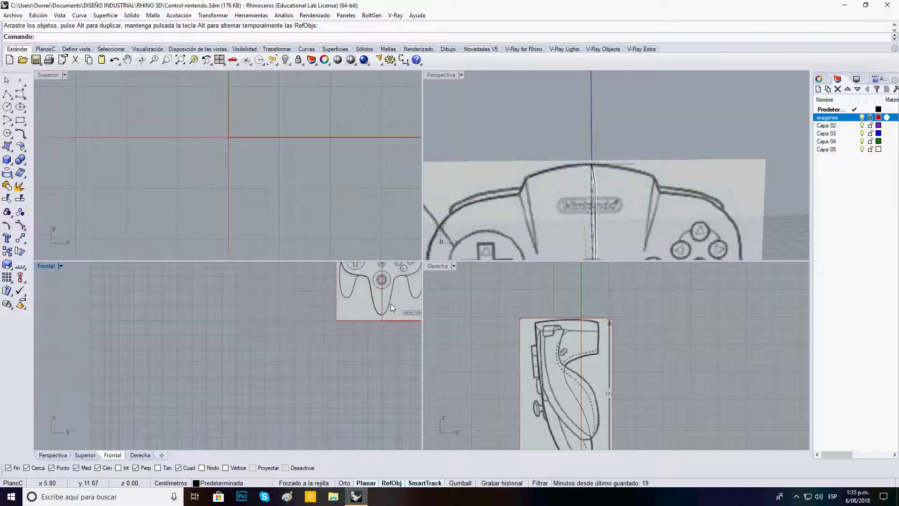
- Draw a vertical polyline in the front view from the origin (0) straight up to above the reference image
scroll(559, 184, "down", 7)
right_click_drag(561, 184, 588, 186)
scroll(568, 171, "up", 20)
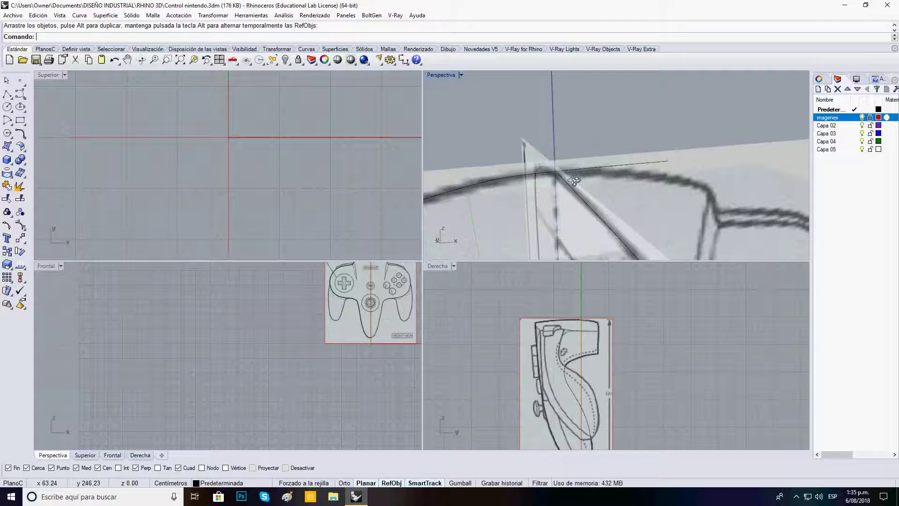
right_click(574, 176)
left_click(670, 114)
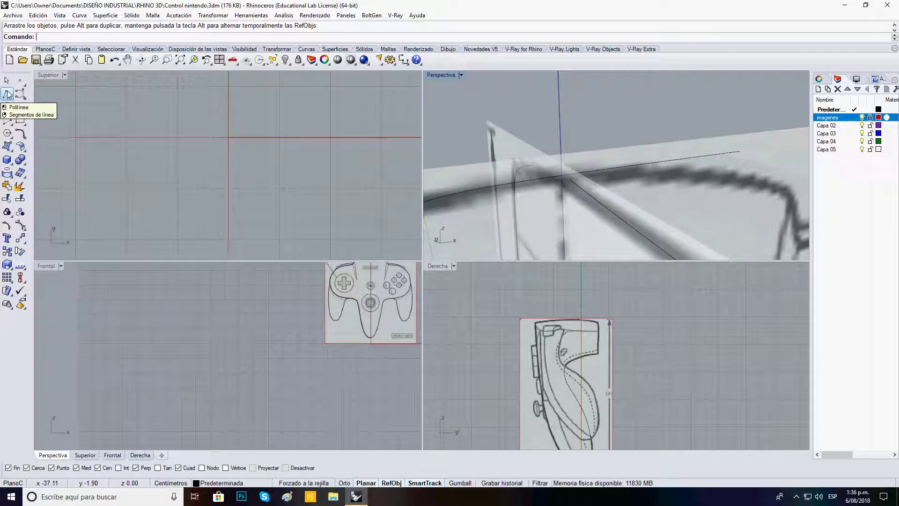
left_click(7, 95)
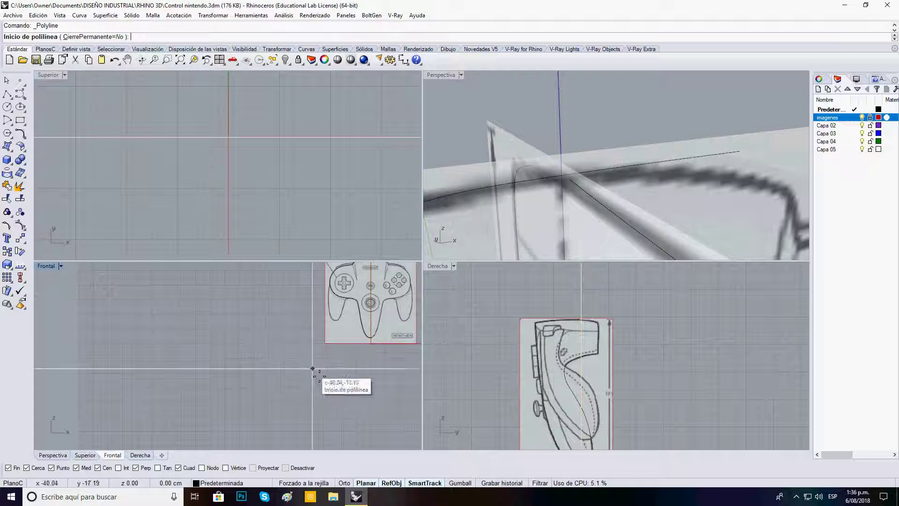
type("0")
key("Return")
scroll(318, 346, "down", 5)
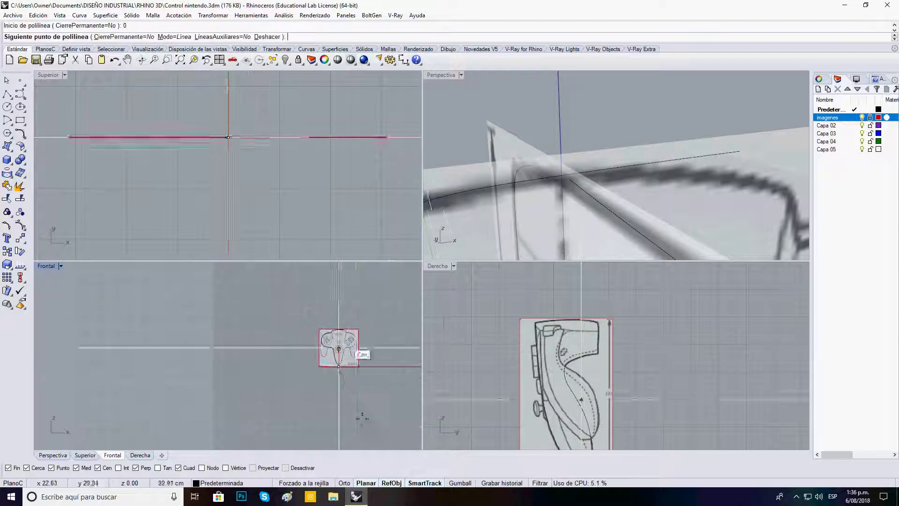
left_click(342, 288)
key("Return")
scroll(348, 286, "up", 4)
scroll(347, 304, "up", 2)
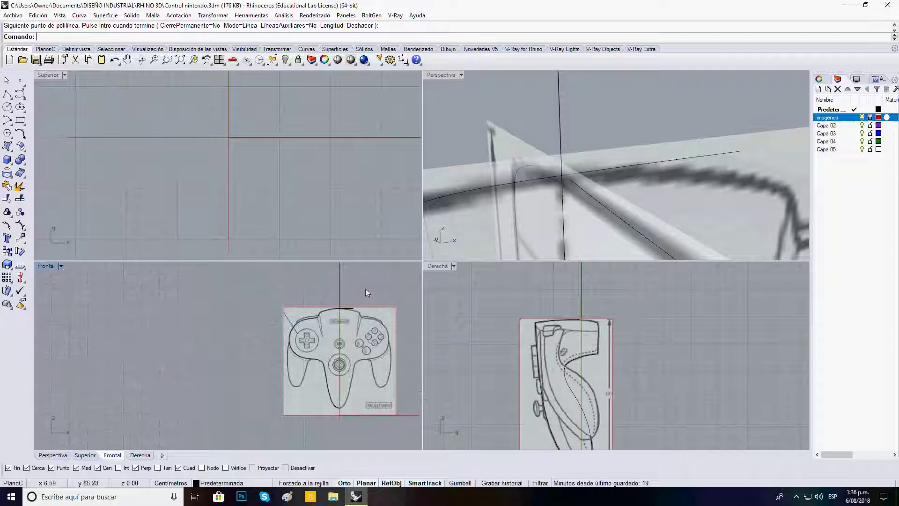
right_click_drag(550, 195, 571, 189)
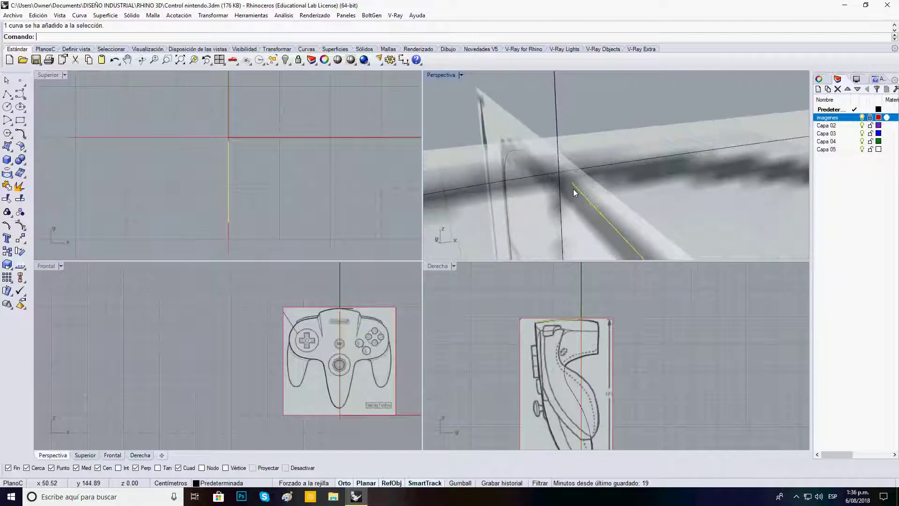
- Show the side outline's control points, move the top one to meet the front outline at the centre line, and raise the upper back corner point
key("F10")
left_click_drag(570, 182, 568, 164)
left_click(522, 150)
right_click_drag(583, 146, 586, 192)
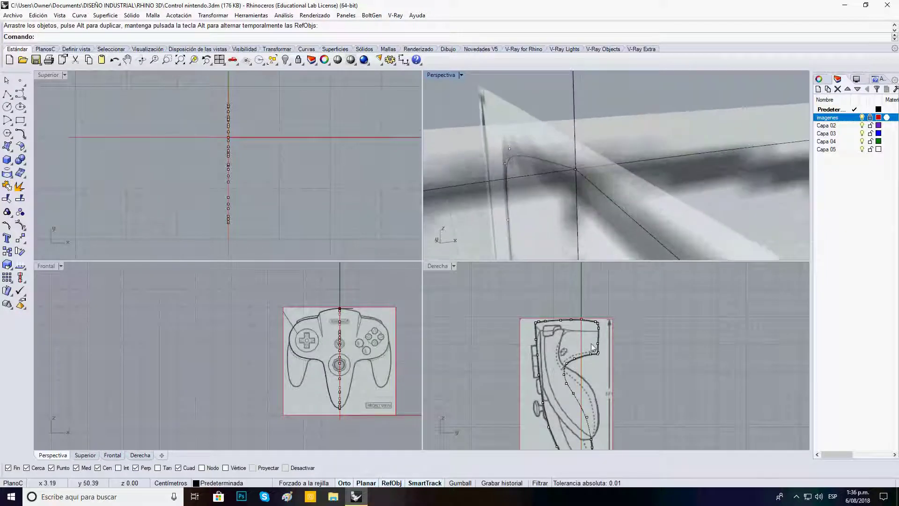
scroll(614, 323, "up", 8)
left_click_drag(613, 321, 615, 301)
scroll(630, 308, "down", 10)
key("Escape")
scroll(608, 307, "down", 5)
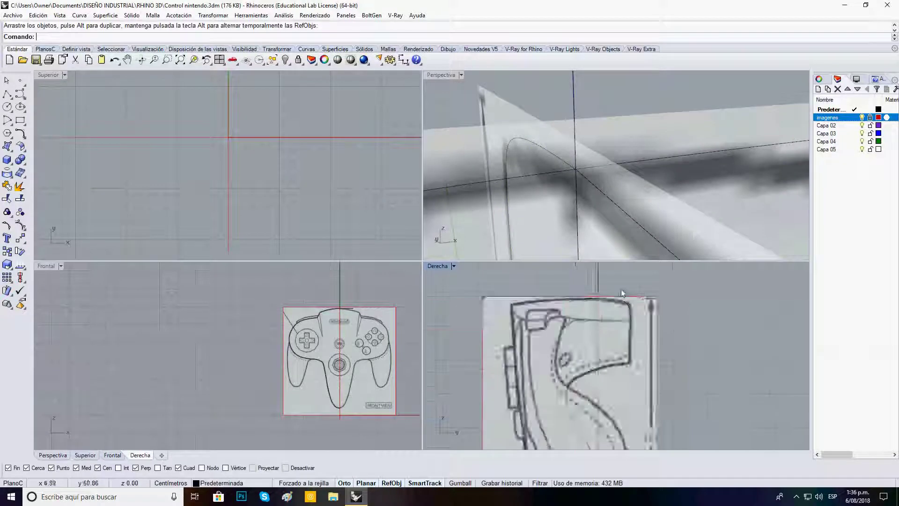
- Show the front outline's control points in an enlarged perspective view and move its bottom end point to meet the side outline at the centre line
scroll(594, 143, "down", 10)
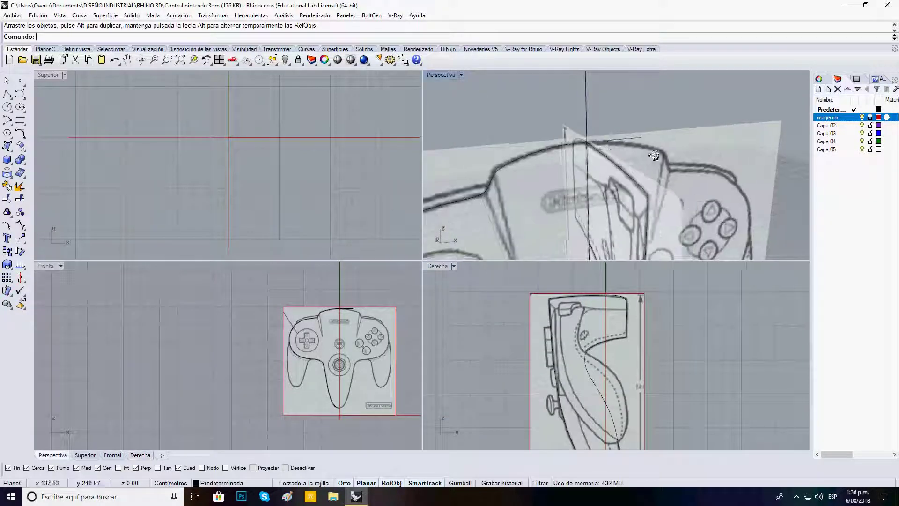
right_click_drag(674, 164, 626, 157)
scroll(626, 158, "down", 10)
scroll(624, 212, "up", 10)
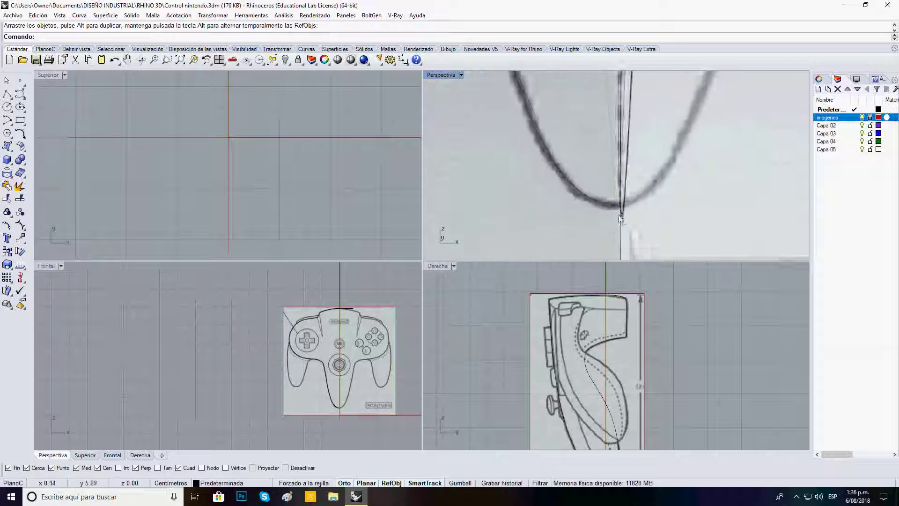
scroll(351, 392, "up", 20)
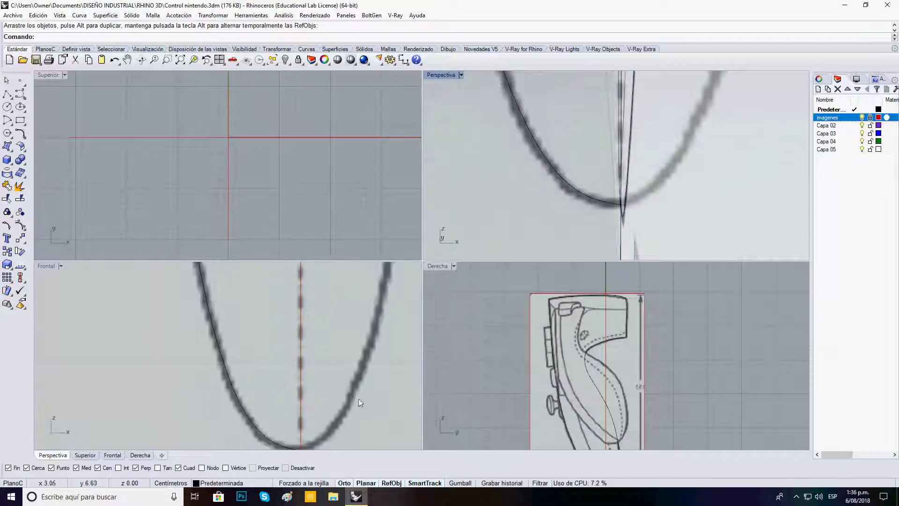
scroll(708, 328, "down", 12)
right_click_drag(628, 239, 445, 67)
double_click(443, 75)
right_click_drag(406, 230, 242, 336)
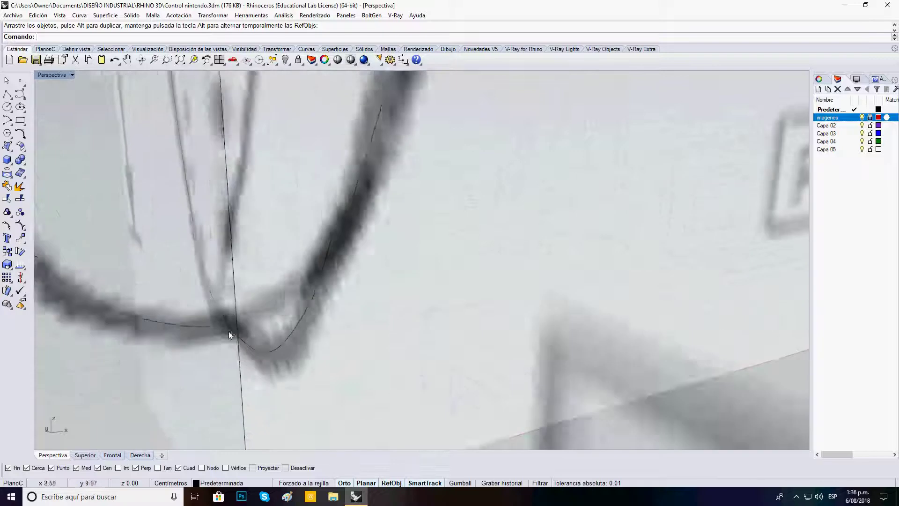
scroll(242, 333, "up", 3)
key("F10")
left_click(262, 324)
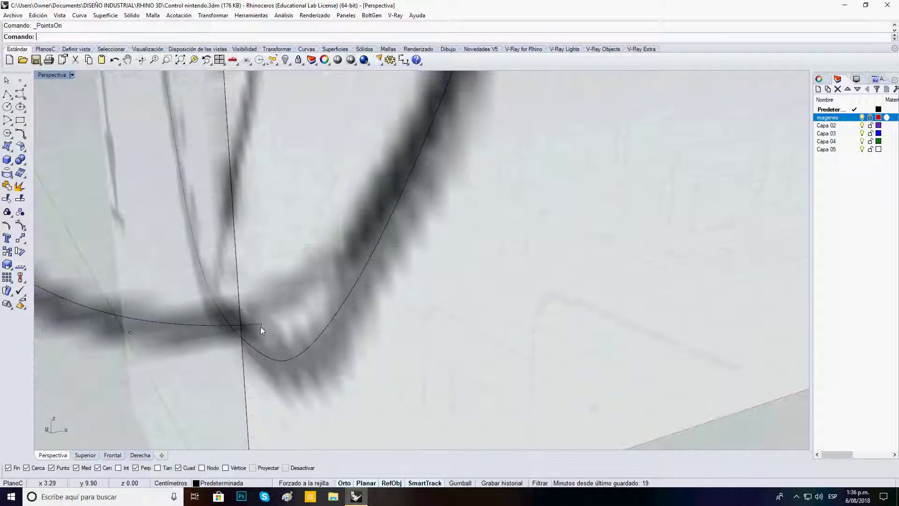
left_click_drag(263, 322, 251, 348)
key("Escape")
scroll(260, 318, "down", 7)
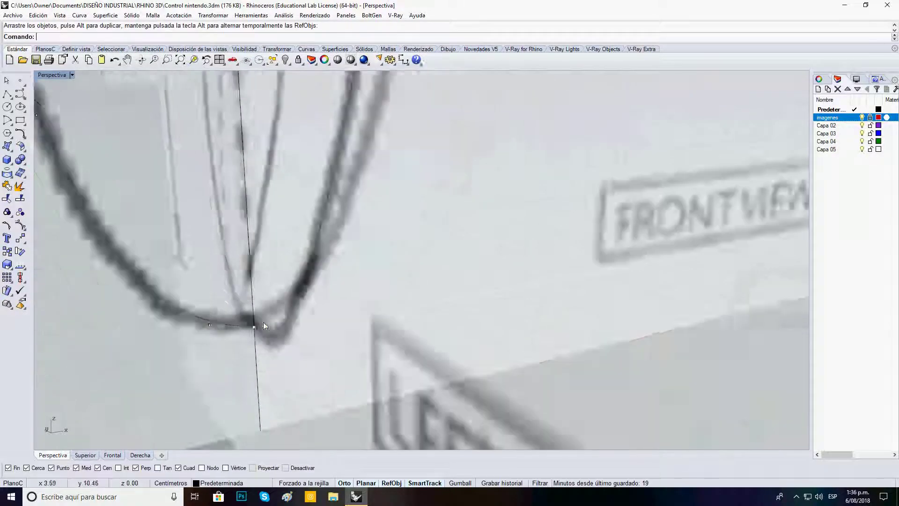
scroll(255, 327, "up", 6)
scroll(228, 285, "down", 9)
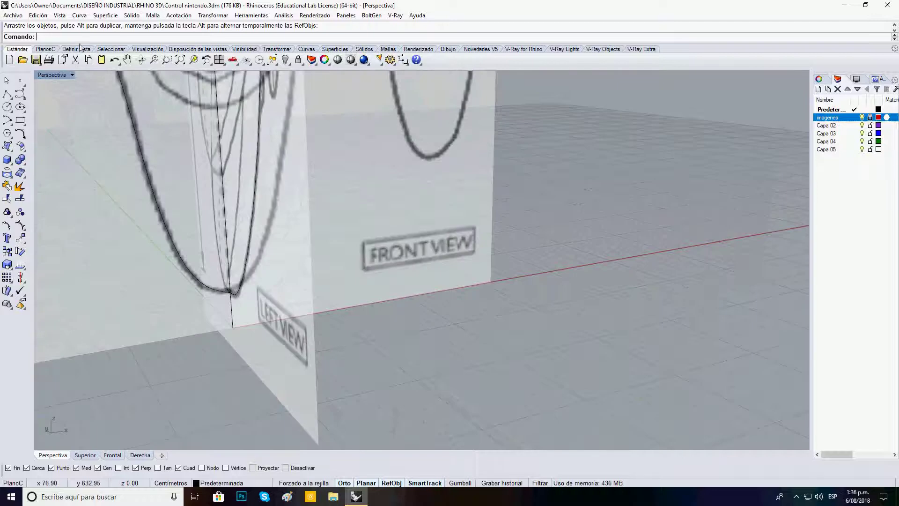
- In the front view, lower the two control points next to the front outline's bottom end to follow the central handle's tip
double_click(52, 75)
scroll(342, 347, "down", 3)
scroll(346, 338, "up", 4)
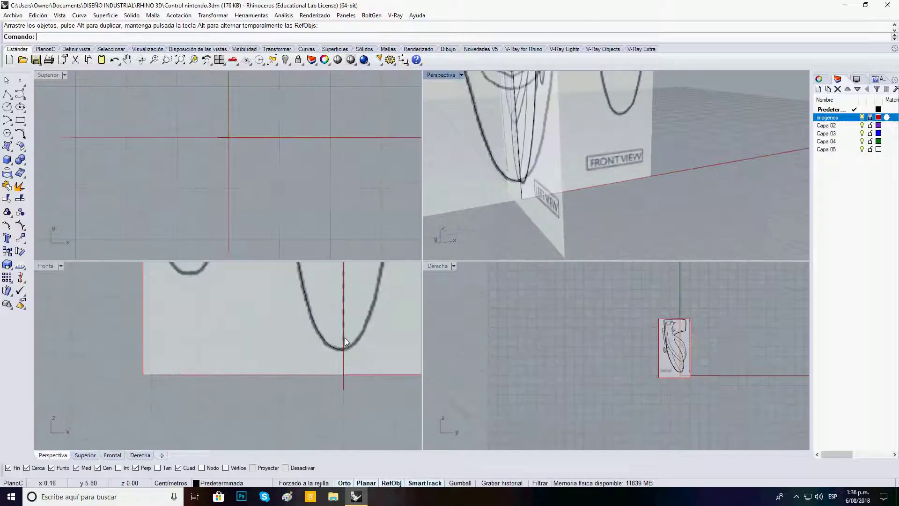
left_click(327, 357)
key("F10")
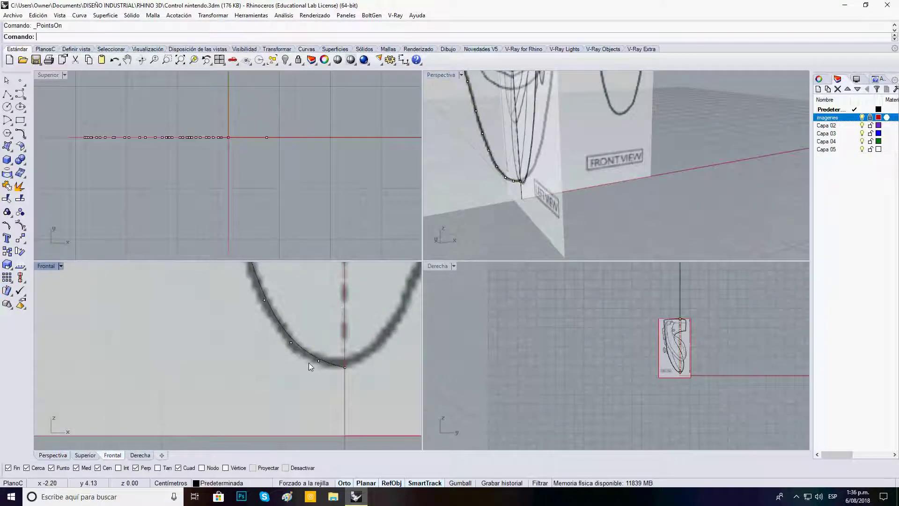
mouse_move(318, 361)
left_mouse_down()
mouse_move(310, 360)
mouse_move(313, 375)
left_mouse_up()
left_click_drag(291, 343, 294, 356)
scroll(296, 357, "down", 3)
- Hide the imagenes layer and trim the front outline's excess beyond the centre line
scroll(339, 342, "down", 10)
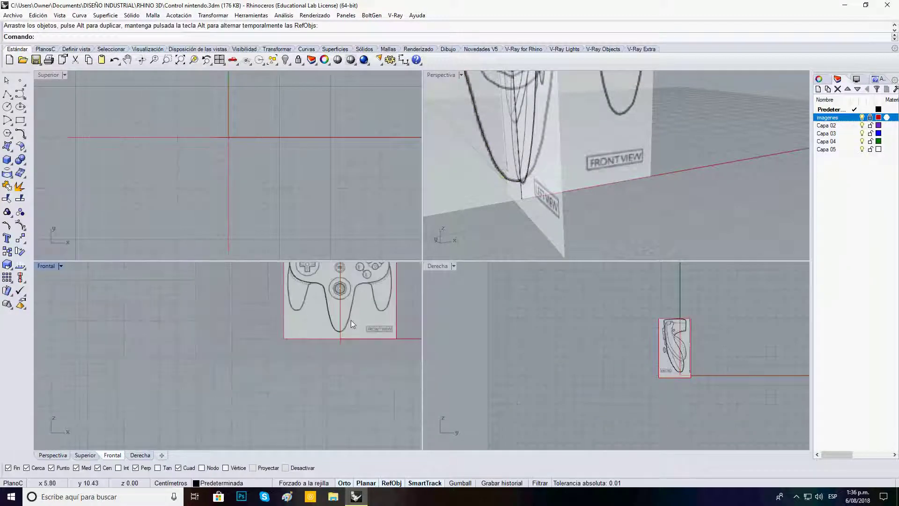
scroll(569, 152, "up", 3)
right_click_drag(556, 137, 556, 272)
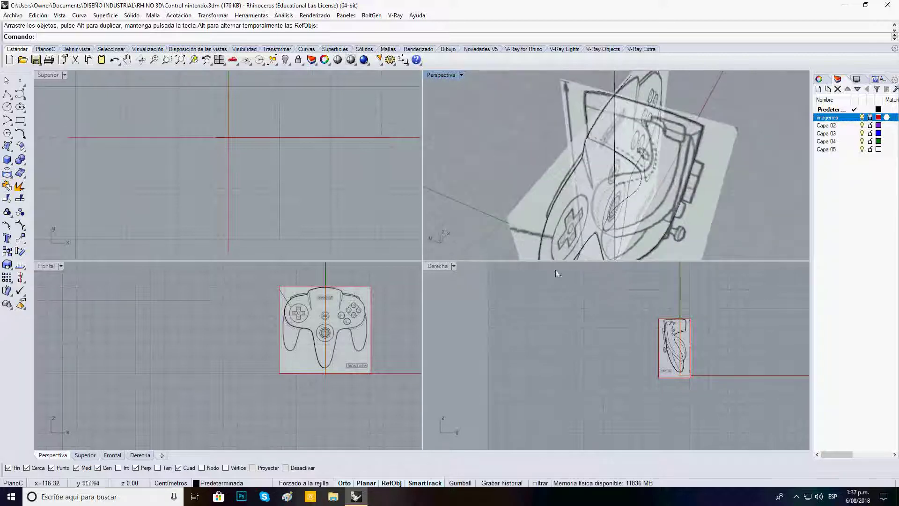
right_click_drag(679, 177, 655, 124)
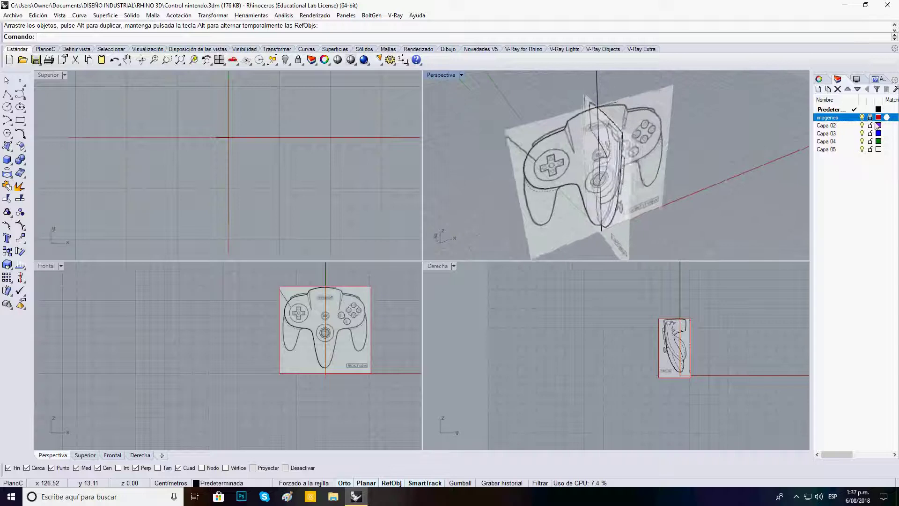
left_click(861, 117)
scroll(608, 147, "down", 6)
left_click(619, 153)
right_click_drag(650, 171, 704, 129)
key("Return")
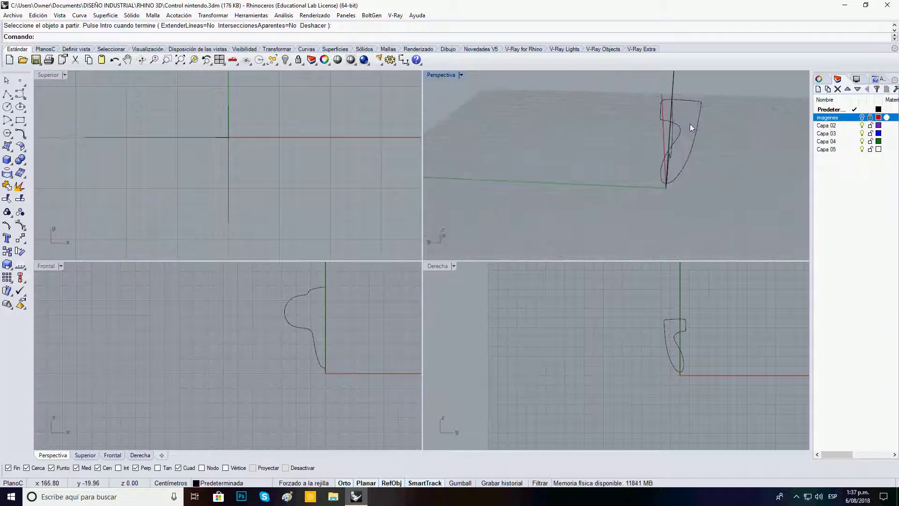
- Rotate the front outline 180° about its bottom end point to the opposite side of the centre line
right_click_drag(677, 96, 692, 146)
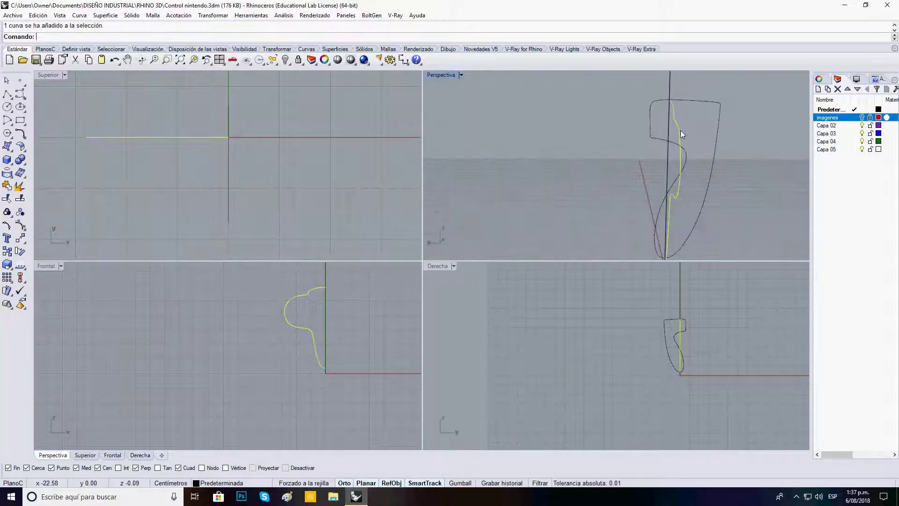
left_click(21, 251)
scroll(667, 227, "down", 6)
right_click_drag(666, 230, 694, 243)
scroll(654, 232, "up", 8)
left_click(661, 239)
scroll(688, 121, "up", 3)
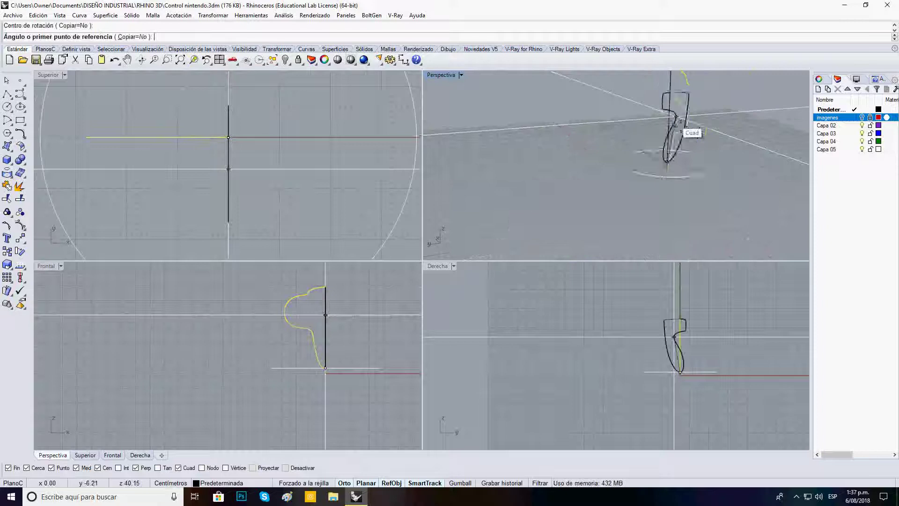
scroll(665, 99, "up", 2)
left_click(668, 73)
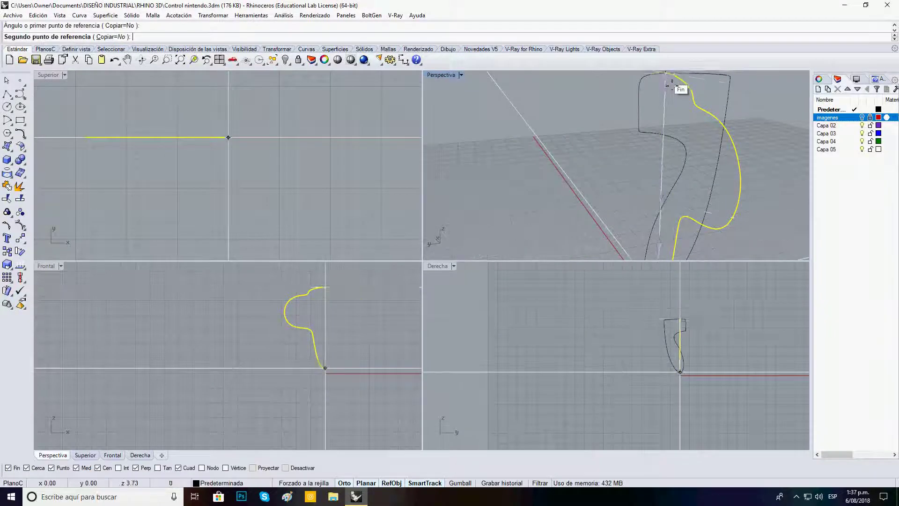
scroll(680, 330, "up", 3)
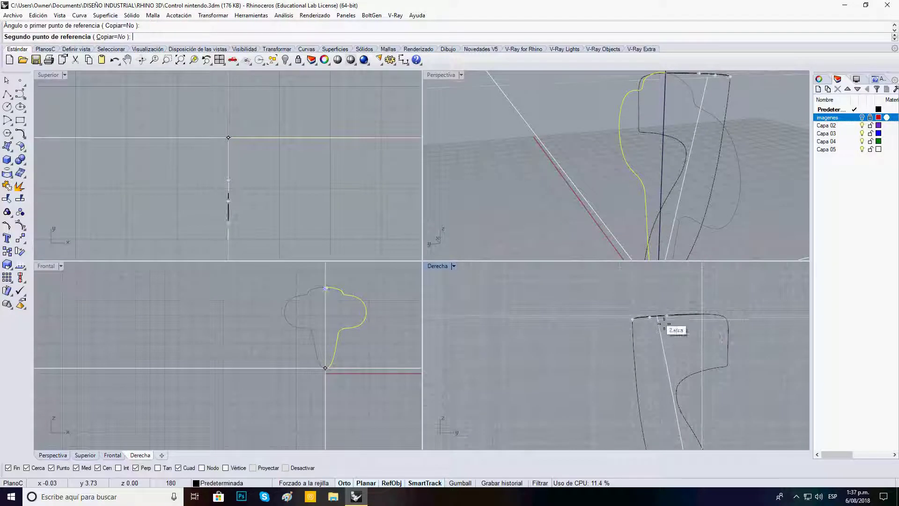
left_click(657, 317)
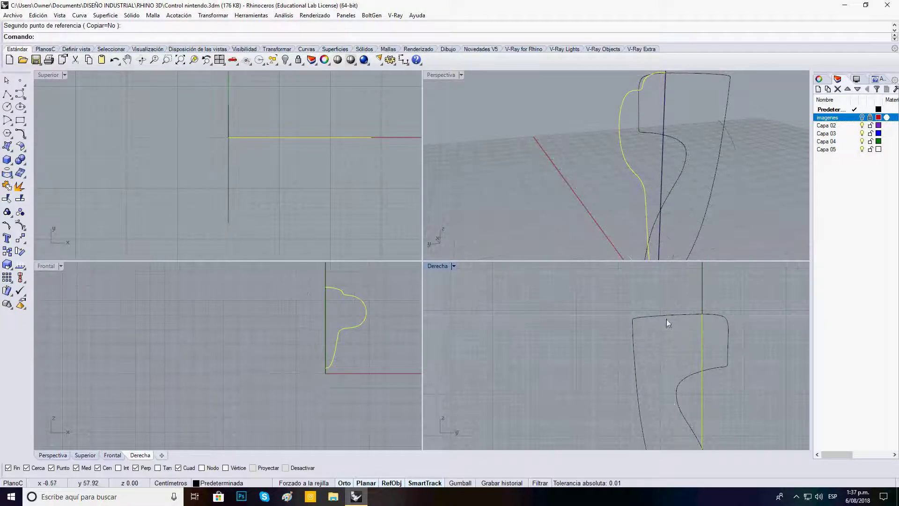
- In the right view, rotate the front outline about its bottom end point, tilting its top end along the side outline's upper edge
scroll(674, 188, "down", 2)
right_click(673, 221)
right_click_drag(673, 232, 745, 241)
right_click_drag(628, 201, 558, 212)
scroll(565, 221, "up", 6)
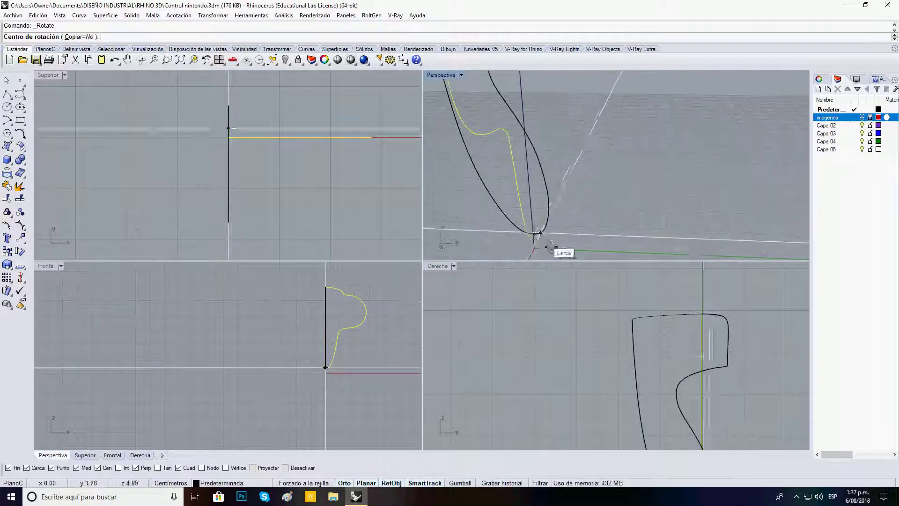
left_click(538, 241)
scroll(712, 371, "down", 3)
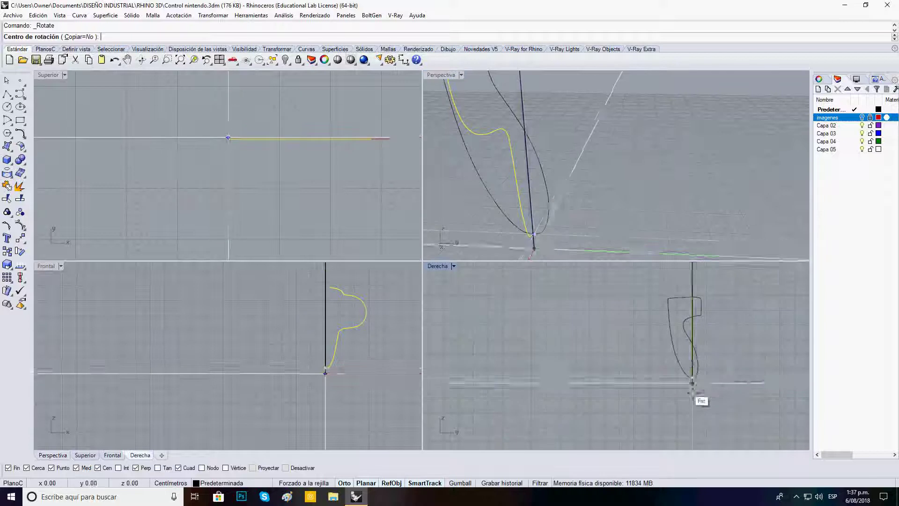
left_click(700, 298)
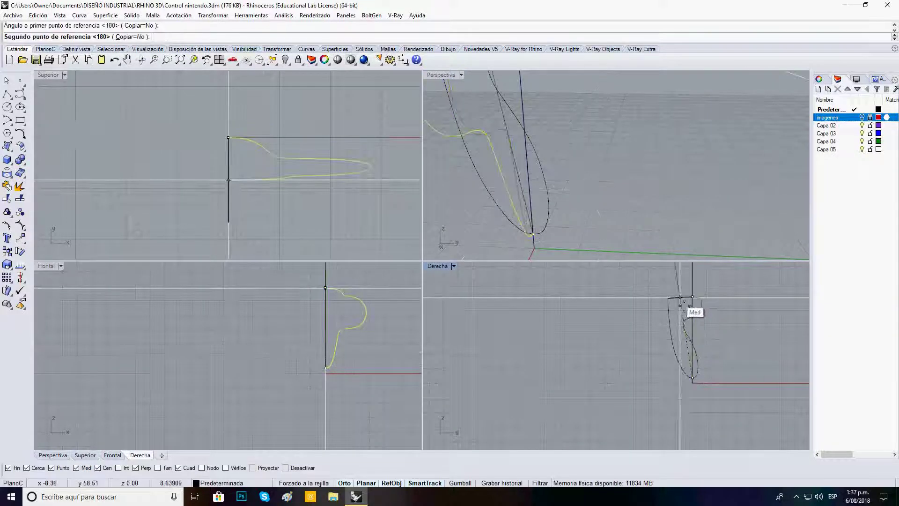
scroll(679, 303, "up", 4)
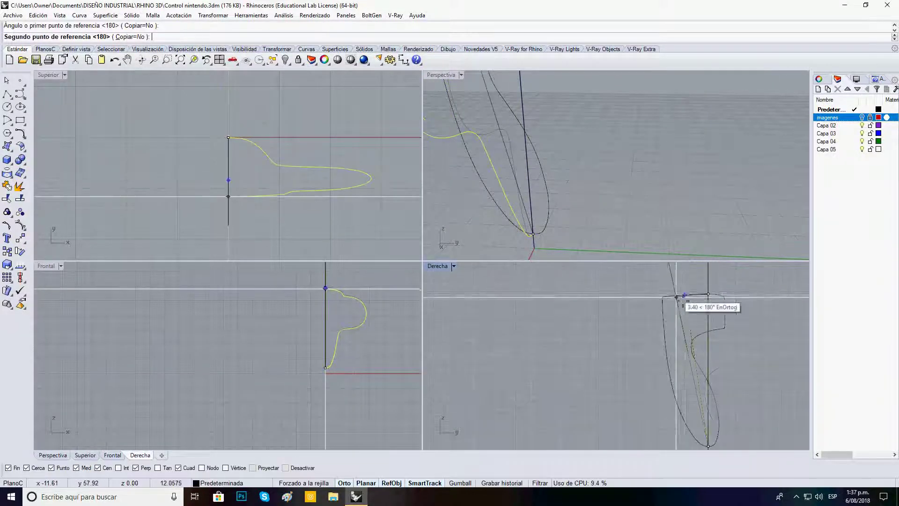
scroll(712, 303, "up", 3)
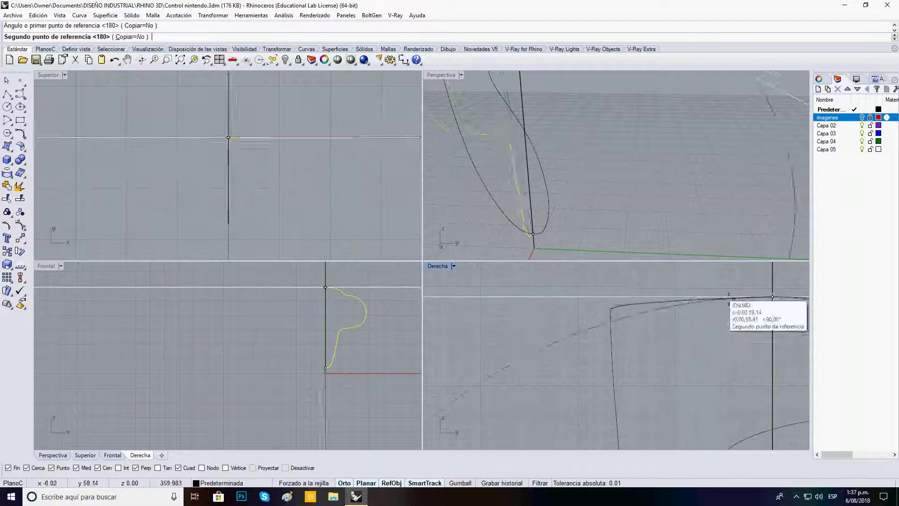
left_click(733, 298)
scroll(732, 291, "down", 5)
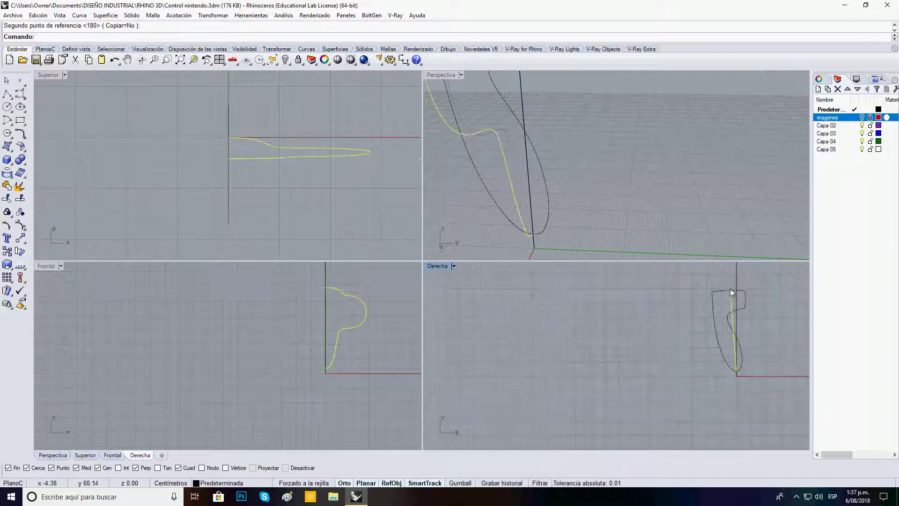
- Split the side outline using the tilted front outline as the cutting object
left_click(765, 287)
scroll(721, 238, "down", 9)
right_click_drag(709, 184, 614, 139)
scroll(649, 168, "up", 6)
scroll(616, 134, "up", 2)
left_click(590, 159)
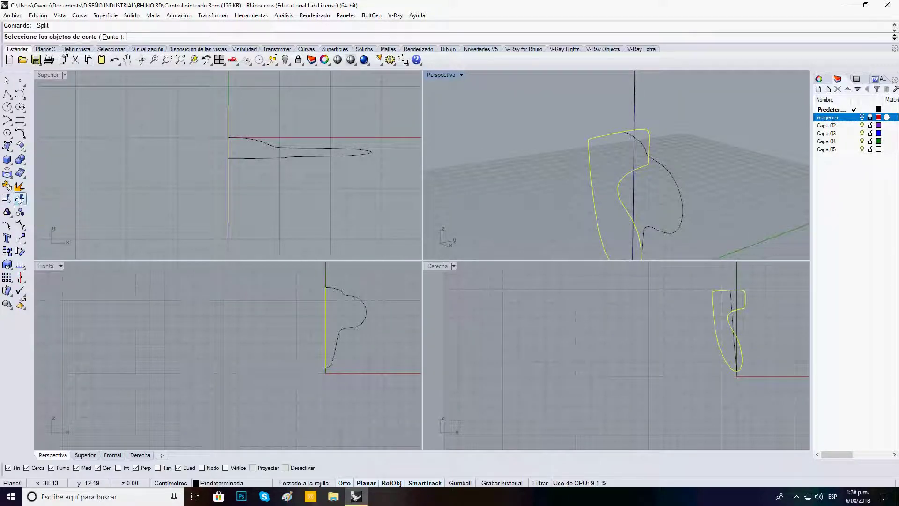
left_click(674, 169)
key("Return")
left_click(611, 131)
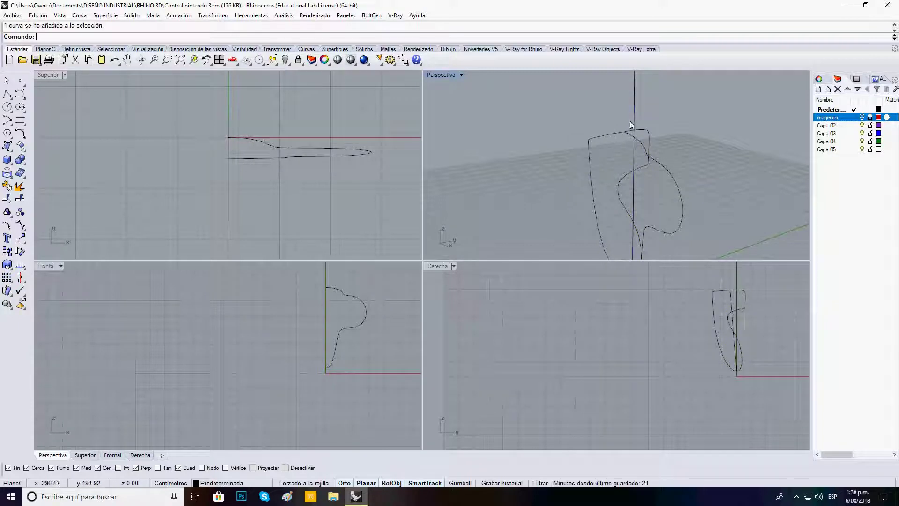
right_click_drag(633, 122, 639, 162)
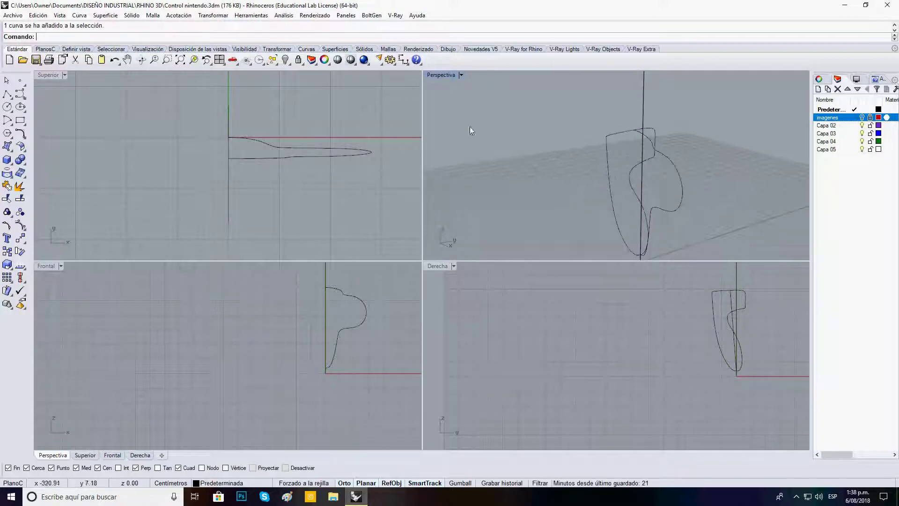
- Start a curve from cross-section profiles, picking one side outline half, the tilted front outline and the other side outline half in order
left_click(26, 140)
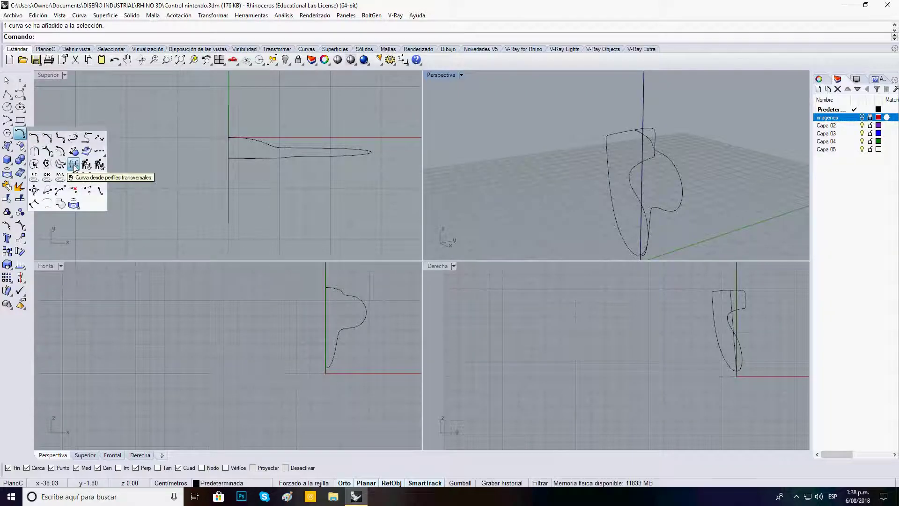
left_click(74, 165)
right_click_drag(598, 176, 613, 188)
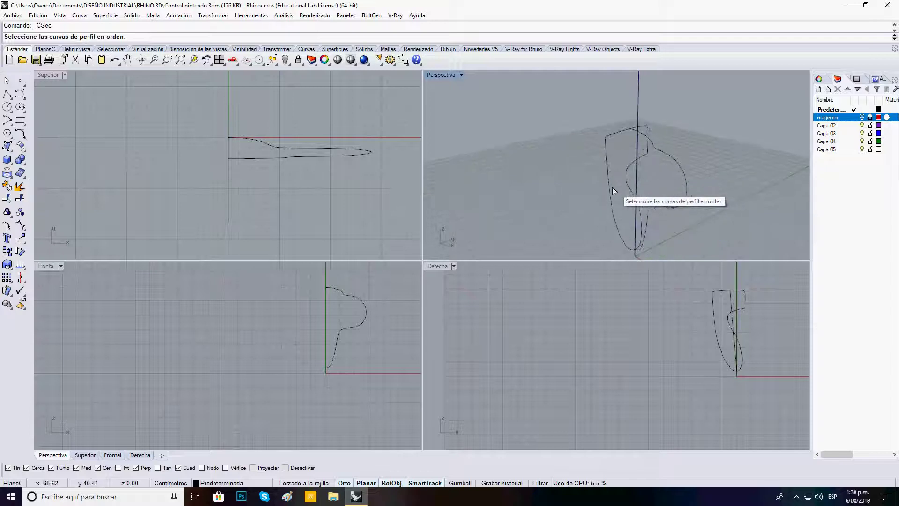
left_click(608, 187)
left_click(684, 199)
right_click_drag(757, 168, 688, 151)
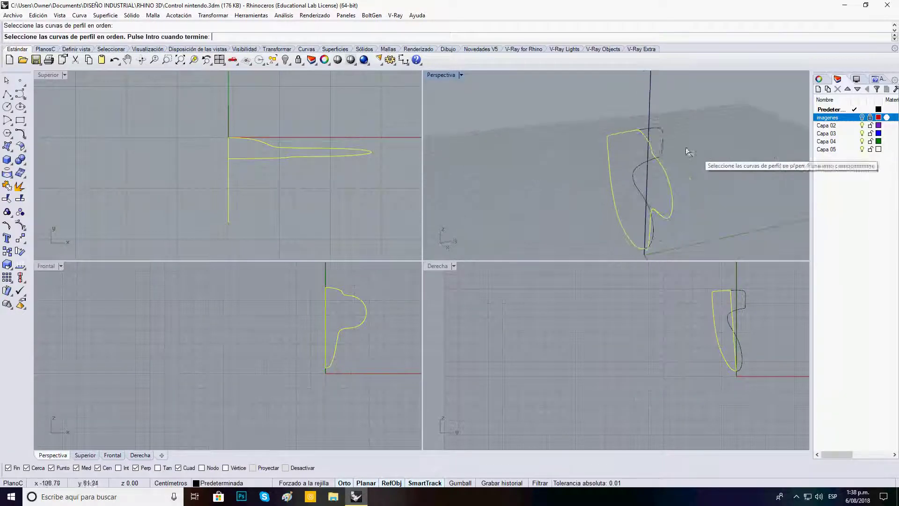
key("Return")
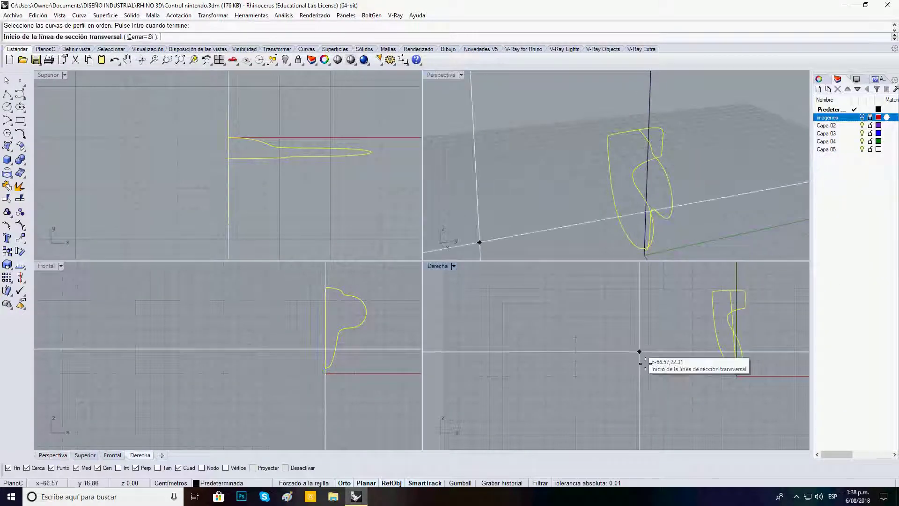
- Draw a horizontal section line across the profiles near the bottom tip in the right view, creating a closed cross-section curve
right_click_drag(702, 394, 585, 361)
scroll(613, 357, "up", 10)
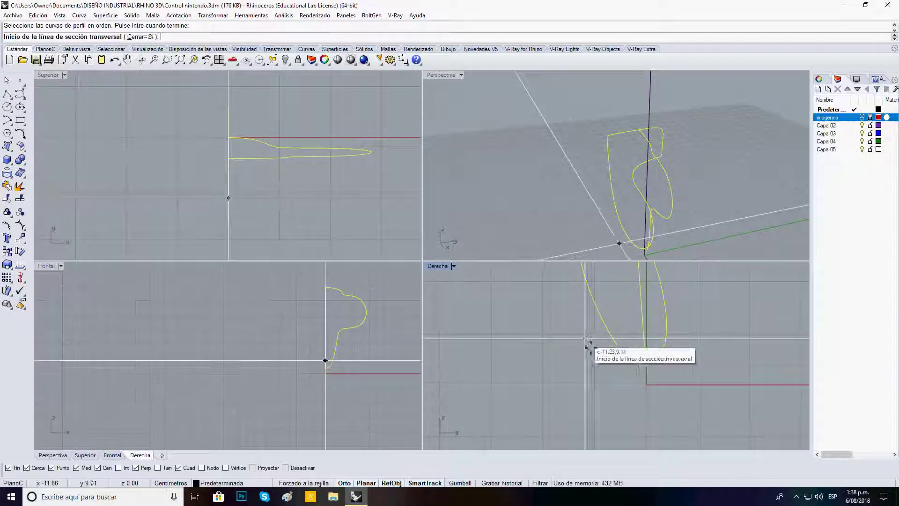
left_click(581, 358)
left_click(728, 359)
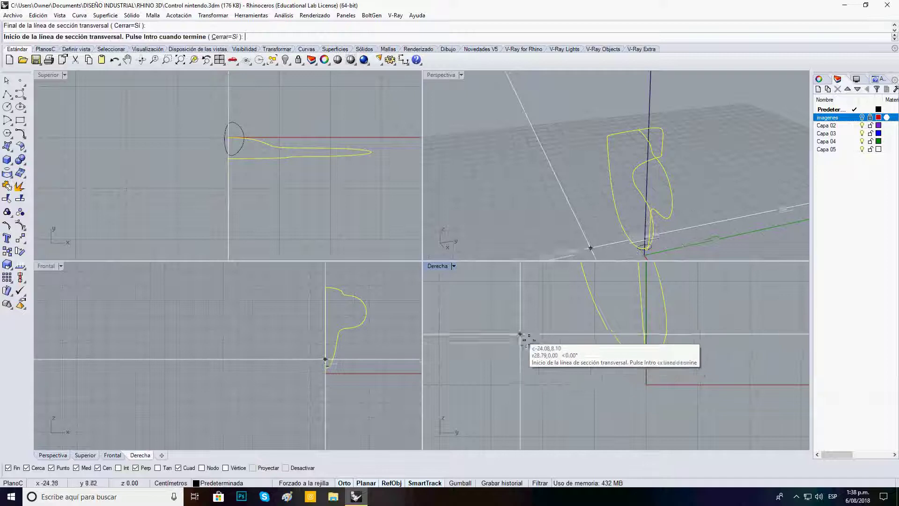
- Add a series of horizontal section lines up the lower handle in the right view, creating closed cross-section curves through the profiles
left_click(546, 345)
left_click(746, 345)
right_click_drag(729, 335, 717, 386)
left_click(550, 377)
left_click(718, 377)
left_click(554, 361)
left_click(704, 361)
left_click(546, 344)
left_click(687, 344)
left_click(551, 342)
left_click(719, 343)
- Continue the horizontal cross-section curves up the upper handle to where the body starts to widen
right_click_drag(719, 342, 726, 377)
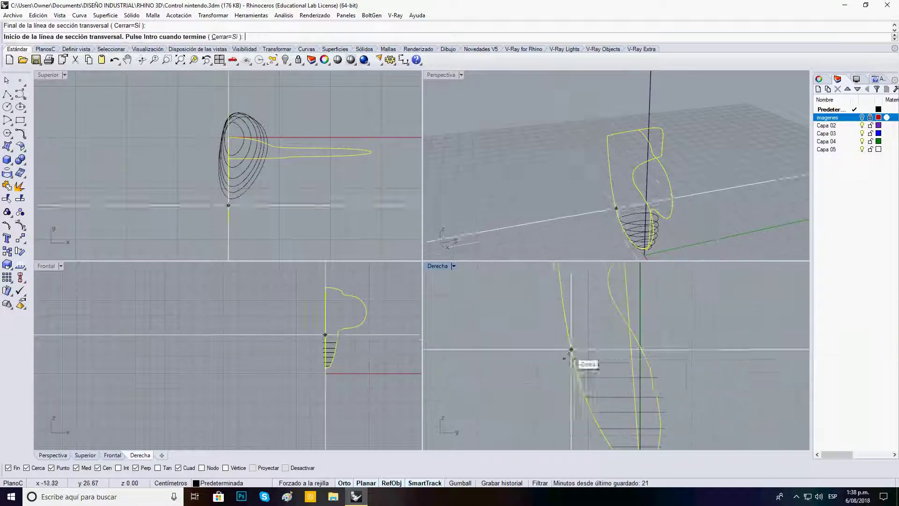
left_click(550, 360)
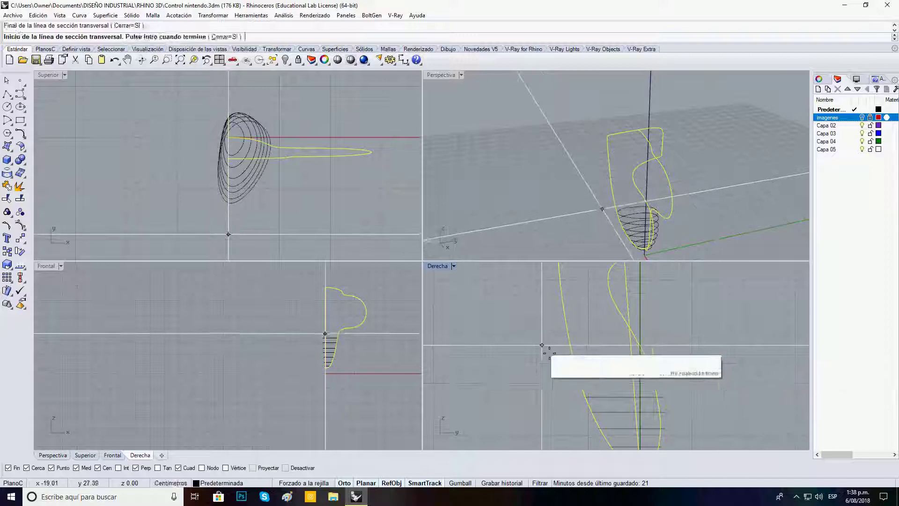
left_click(749, 330)
left_click(511, 330)
left_click(725, 328)
right_click_drag(726, 328, 726, 366)
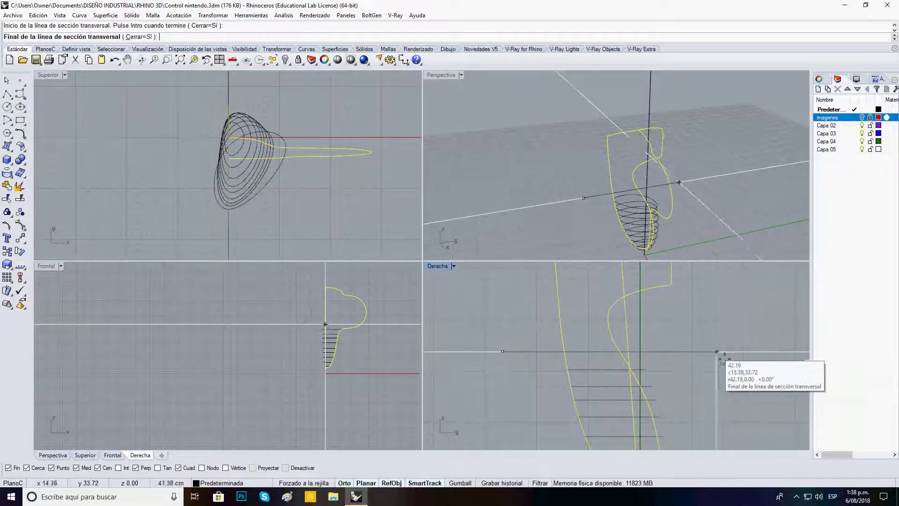
left_click(716, 351)
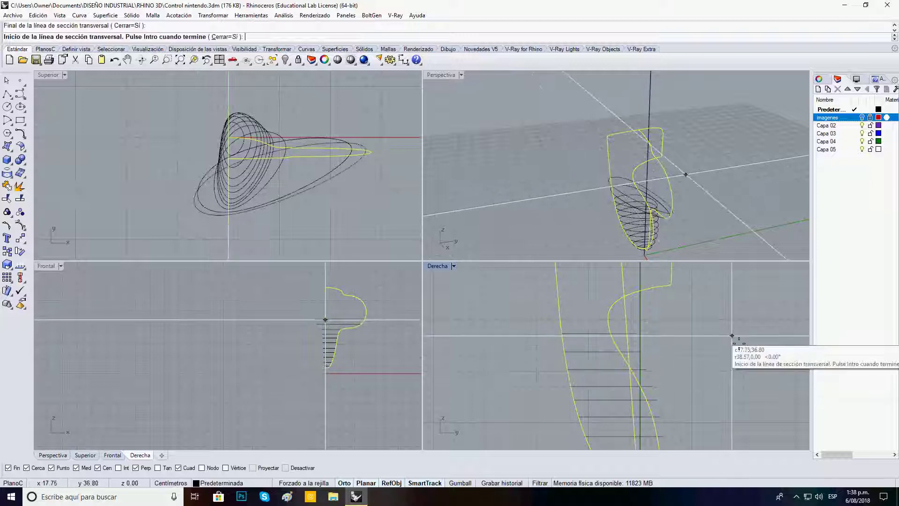
- Add evenly spaced horizontal cross-section curves through the wide body up to the top edge and finish the command
left_click(541, 336)
left_click(729, 334)
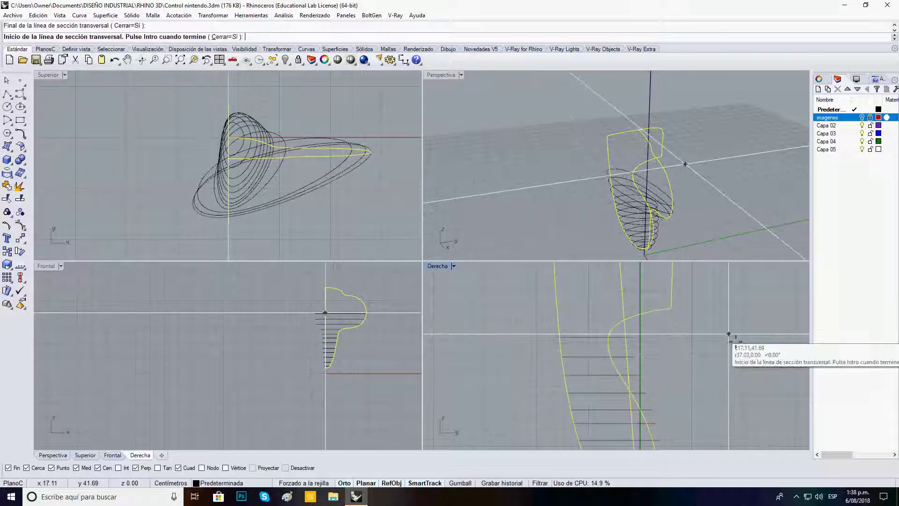
left_click(513, 321)
left_click(738, 321)
right_click_drag(738, 321, 736, 347)
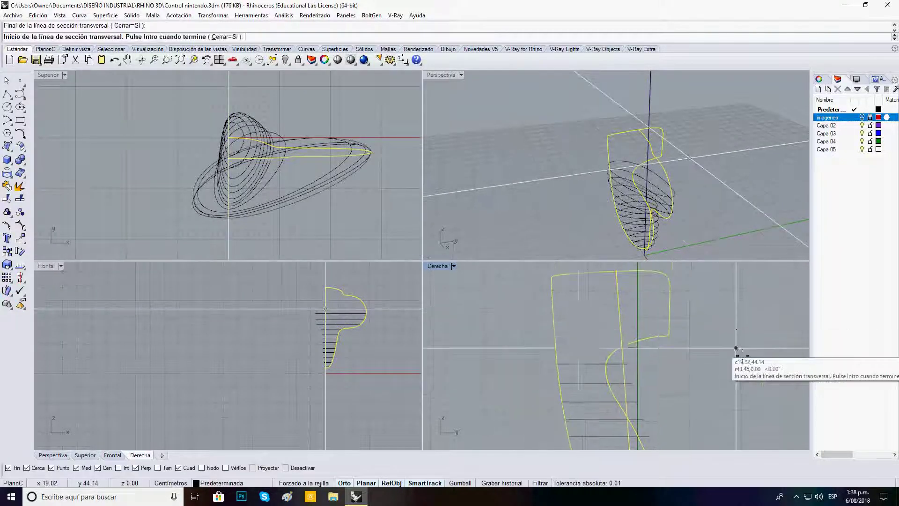
left_click(496, 327)
left_click(762, 326)
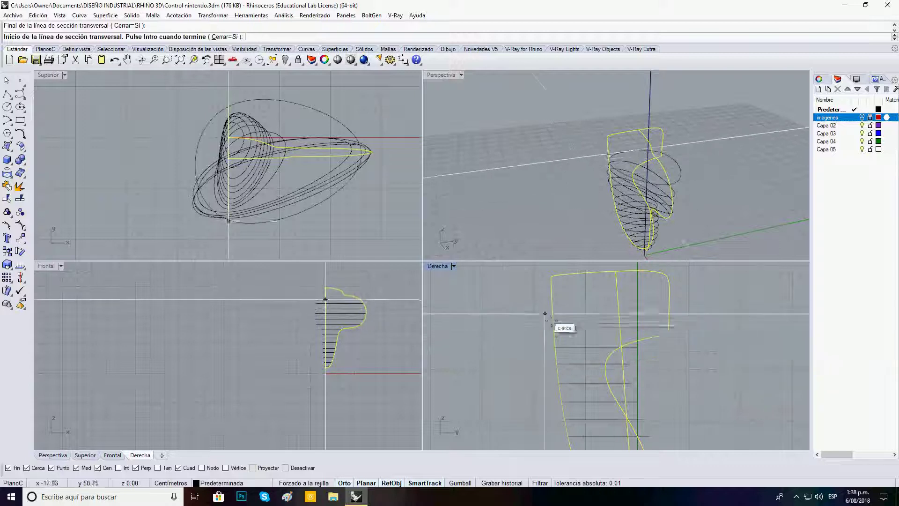
left_click(510, 299)
left_click(681, 305)
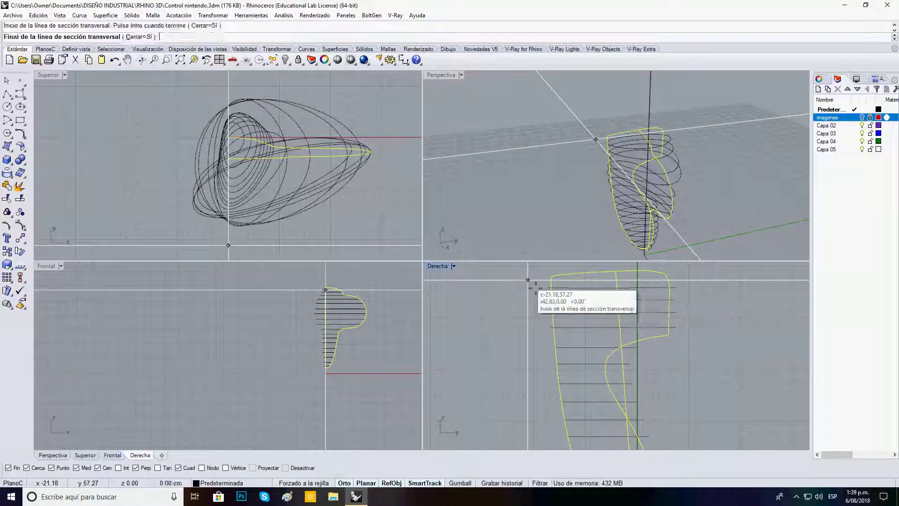
key("Return")
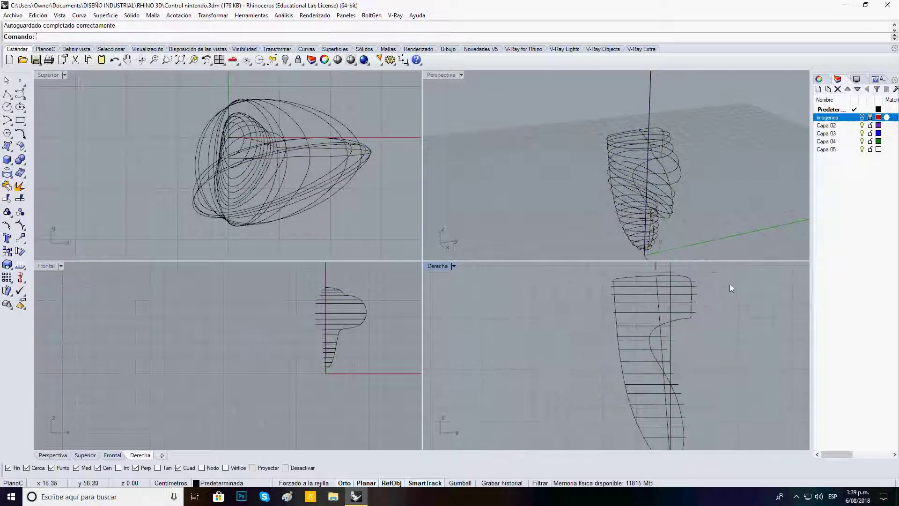
- Turn on history recording and, using all curves as cutters, trim the lower cross-sections' parts beyond the center line in the front view
right_click_drag(715, 192, 688, 190)
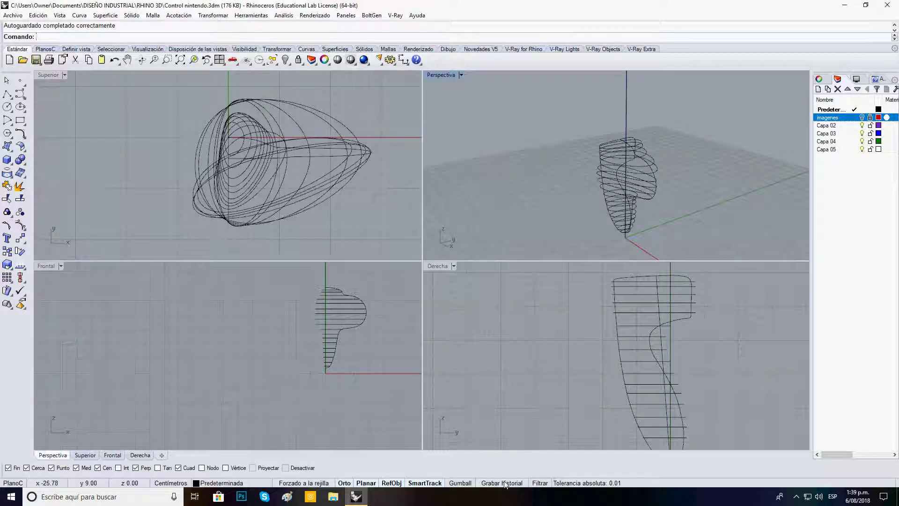
right_click_drag(565, 248, 650, 233)
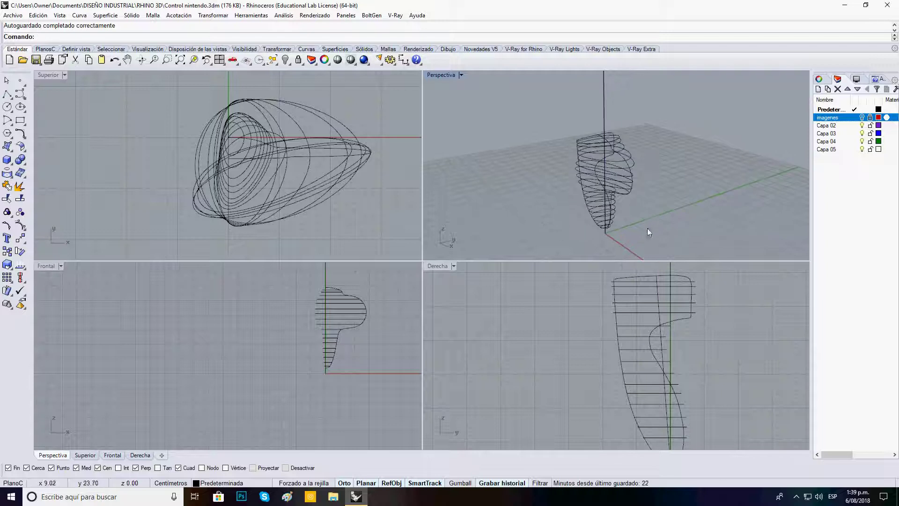
key("ctrl+a")
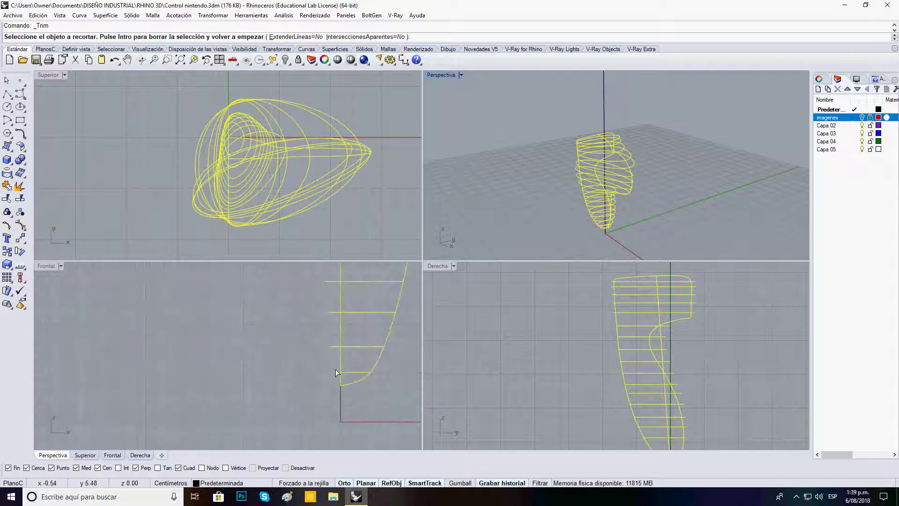
left_click(336, 371)
left_click(329, 280)
right_click_drag(328, 281, 330, 388)
left_click(335, 361)
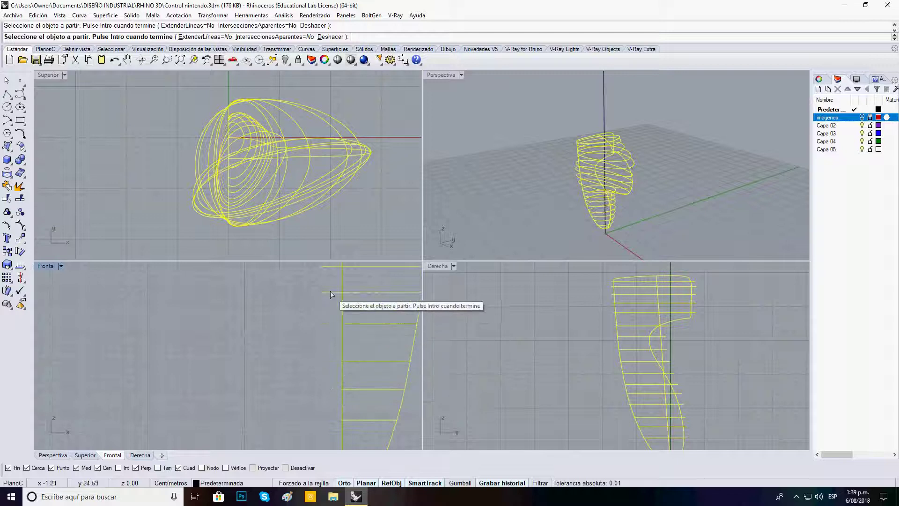
left_click(328, 269)
right_click_drag(328, 272, 331, 368)
left_click(334, 298)
right_click_drag(331, 281, 333, 334)
right_click_drag(336, 288, 341, 366)
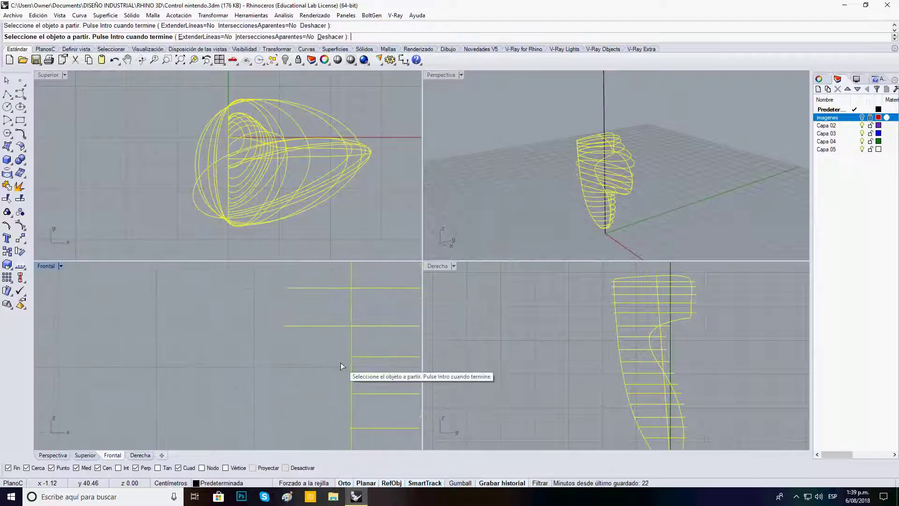
- Trim the remaining upper cross-sections on the same side of the center line, leaving only the half with the outline
left_click(337, 288)
right_click_drag(336, 288, 333, 377)
left_click(333, 347)
left_click(338, 287)
scroll(312, 341, "down", 3)
right_click(366, 359)
scroll(309, 328, "down", 9)
key("Escape")
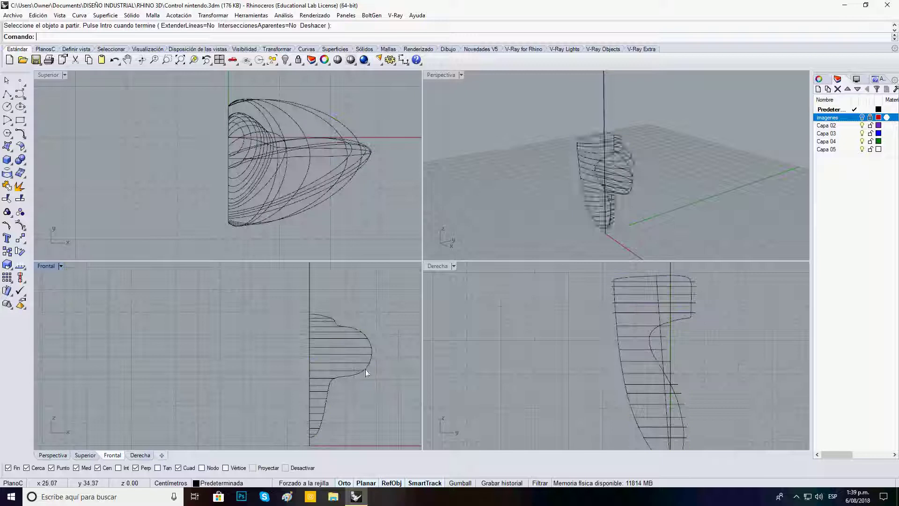
- Try a curve-network surface through all the curves with the preview enabled and 0.01 tolerances
scroll(493, 241, "down", 6)
left_click_drag(496, 161, 672, 272)
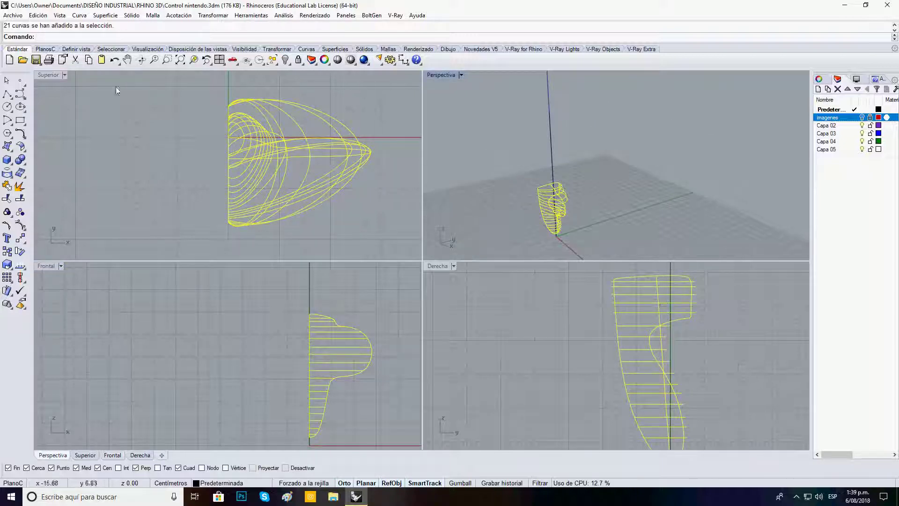
right_click(193, 59)
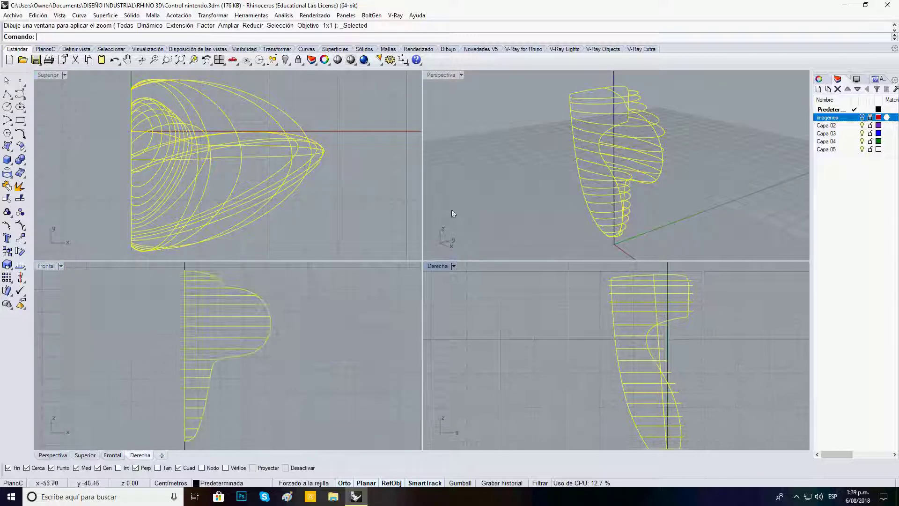
left_click(97, 16)
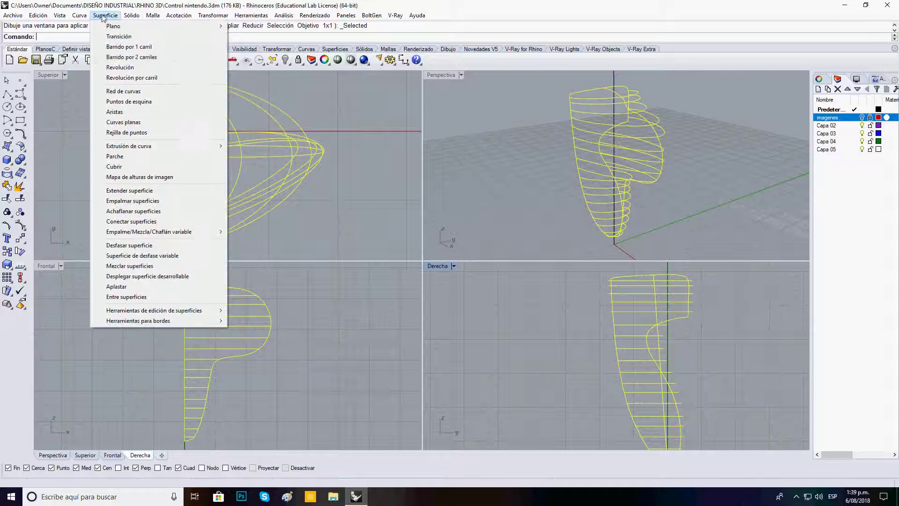
left_click(141, 95)
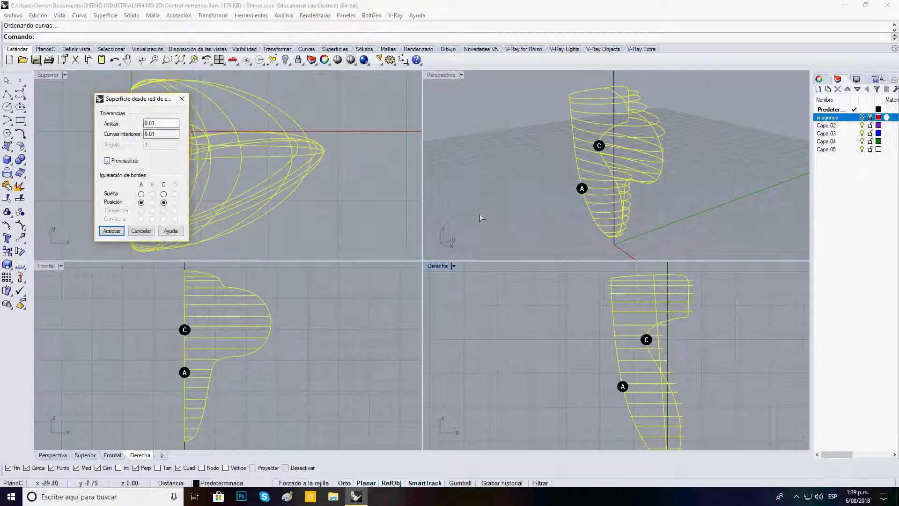
left_click(107, 160)
right_click_drag(707, 147, 570, 183)
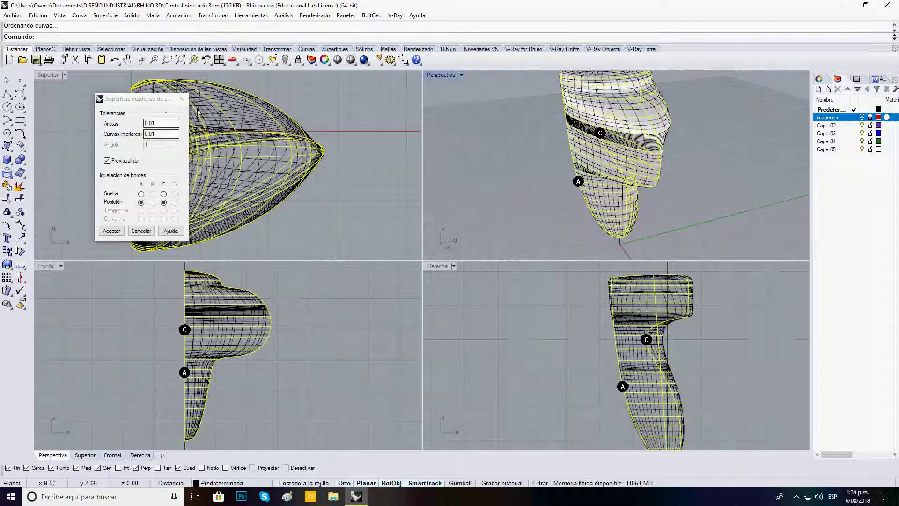
left_click(182, 99)
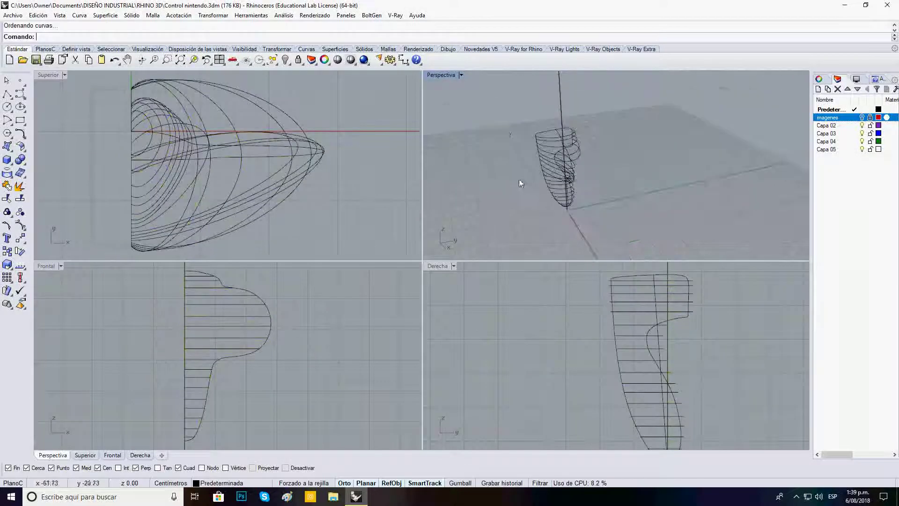
- With history recording on, create a surface from the network of all profile and cross-section curves, keeping 0.01 tolerances and Position edge matching
key("ctrl+a")
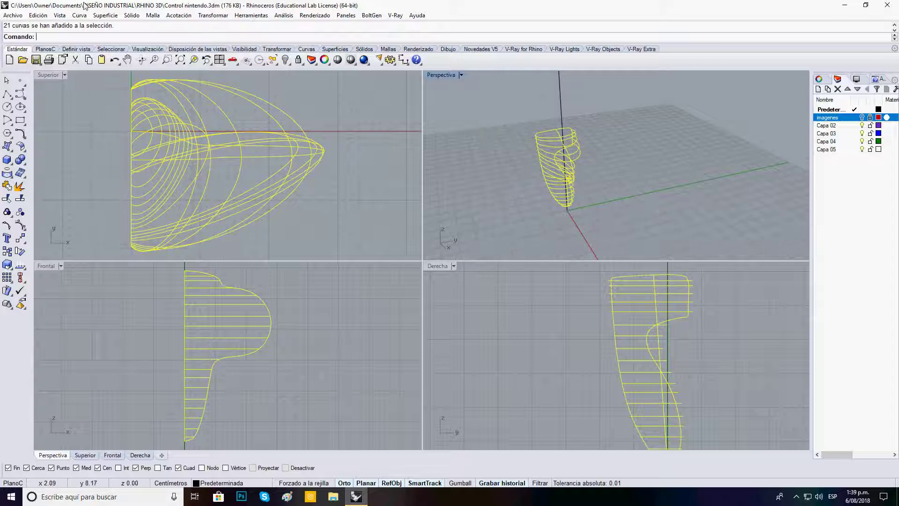
left_click(105, 15)
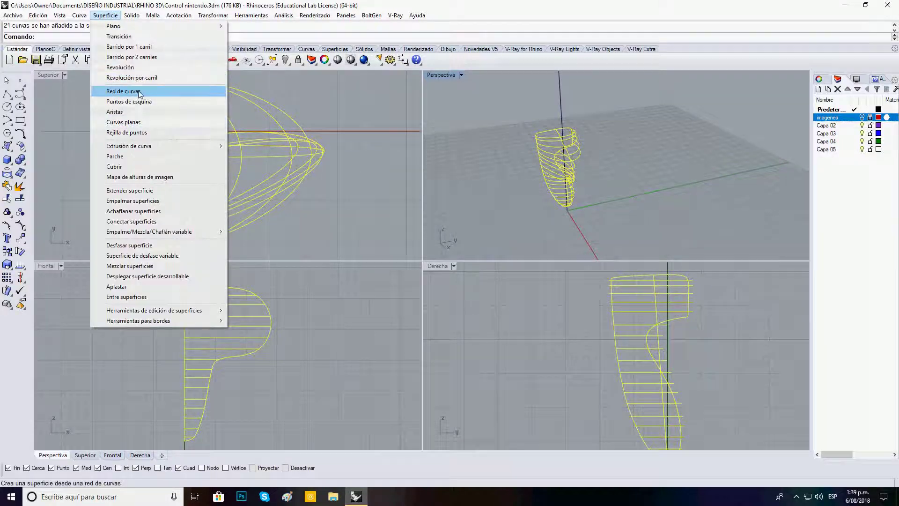
left_click(139, 93)
left_click(112, 231)
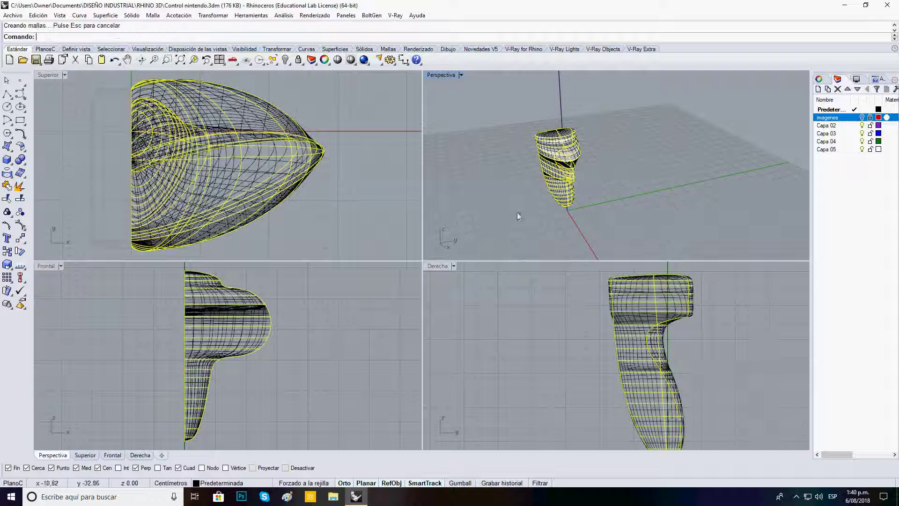
- Show the imagenes layer and compare the network surface with the front and side reference images
right_click_drag(618, 203, 554, 215)
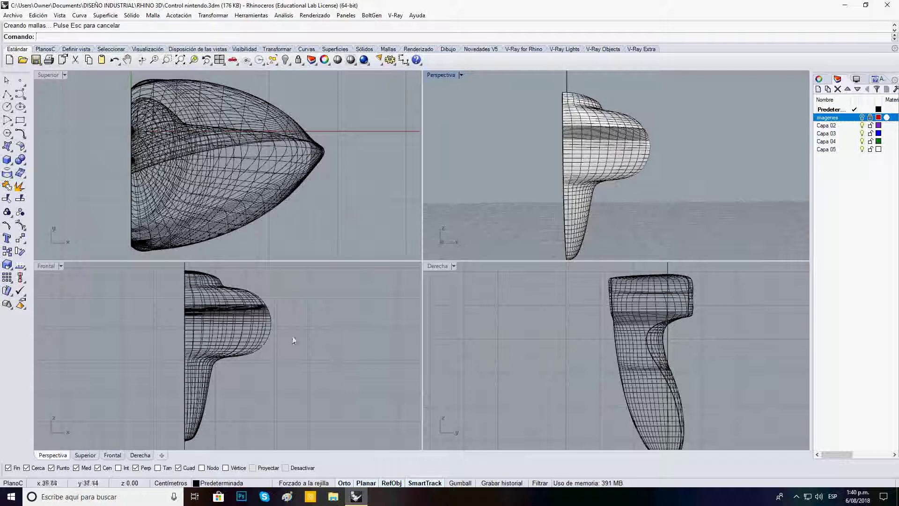
right_click_drag(655, 137, 627, 186)
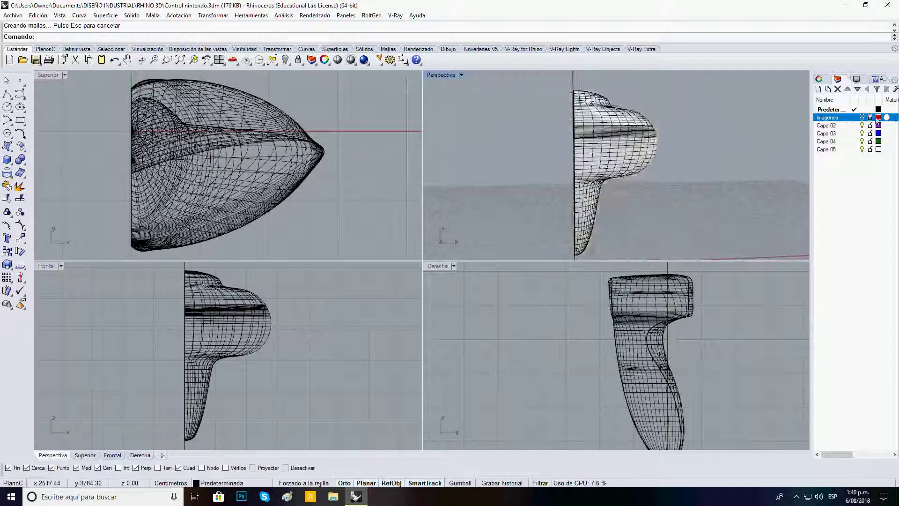
left_click(862, 118)
scroll(273, 323, "up", 3)
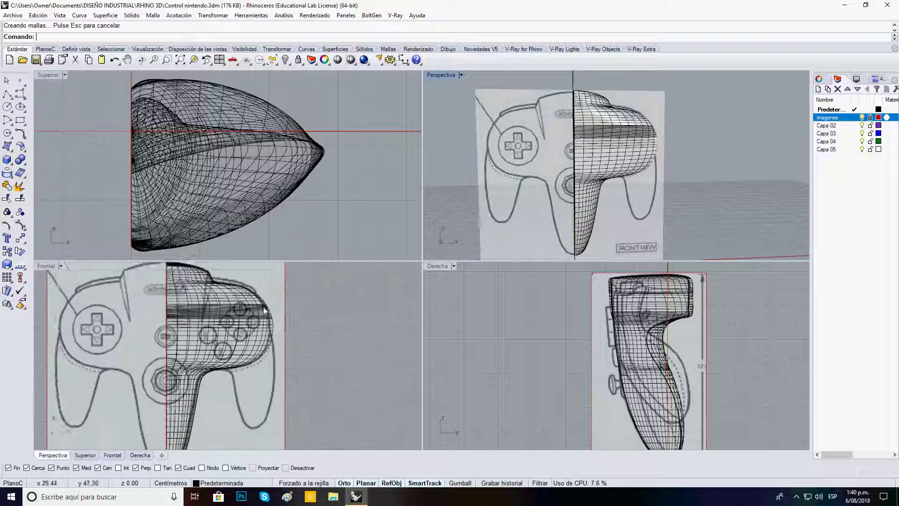
right_click_drag(305, 298, 336, 302)
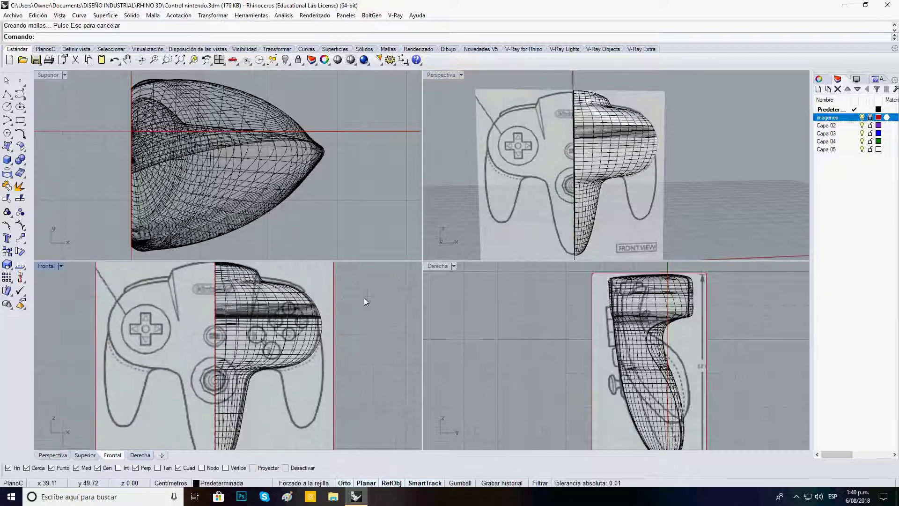
right_click_drag(639, 181, 768, 188)
scroll(601, 275, "down", 4)
scroll(648, 297, "up", 4)
right_click_drag(683, 286, 654, 303)
right_click_drag(710, 151, 648, 211)
scroll(614, 152, "up", 6)
right_click_drag(613, 152, 612, 126)
scroll(522, 111, "up", 3)
- Try to reshape the surface by moving the outer control point of an upper cross-section curve outward in the front view
left_click(555, 102)
left_click(577, 115)
scroll(267, 150, "down", 2)
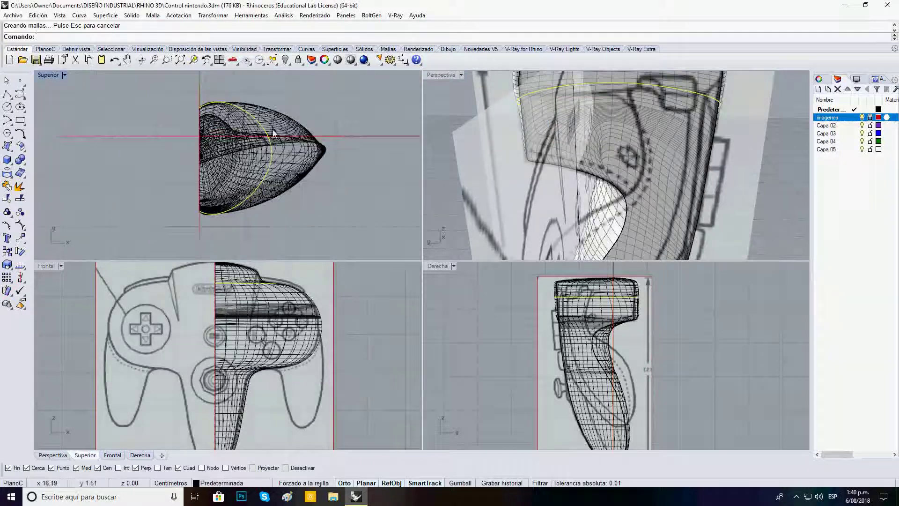
scroll(237, 100, "up", 4)
right_click_drag(236, 105, 251, 114)
scroll(250, 112, "down", 4)
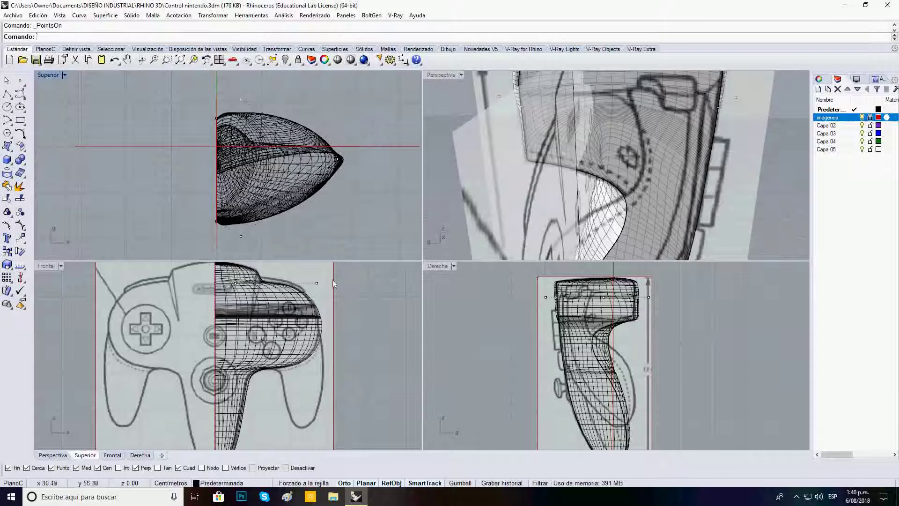
left_click_drag(317, 283, 359, 284)
scroll(549, 175, "down", 8)
right_click_drag(548, 176, 728, 163)
scroll(710, 112, "up", 4)
scroll(706, 150, "down", 6)
right_click_drag(660, 145, 671, 162)
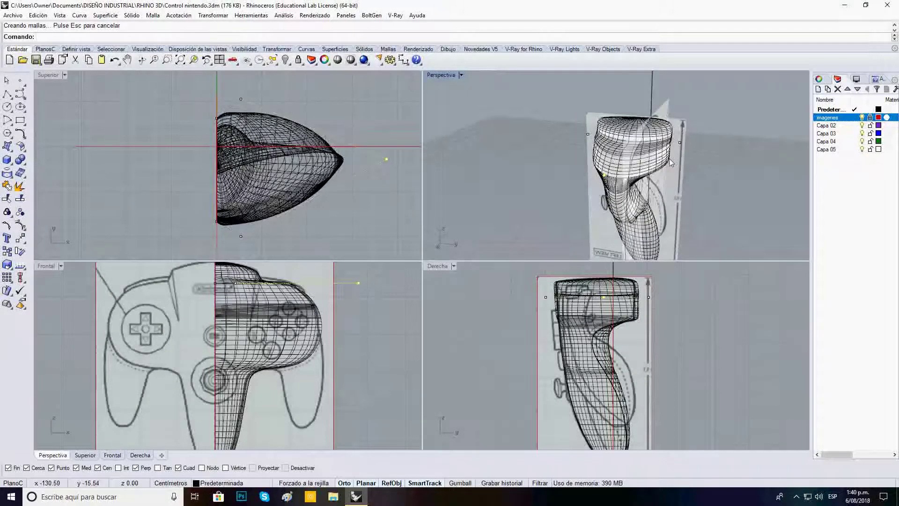
- Undo the control point move and turn off the curve's control points
key("ctrl+z")
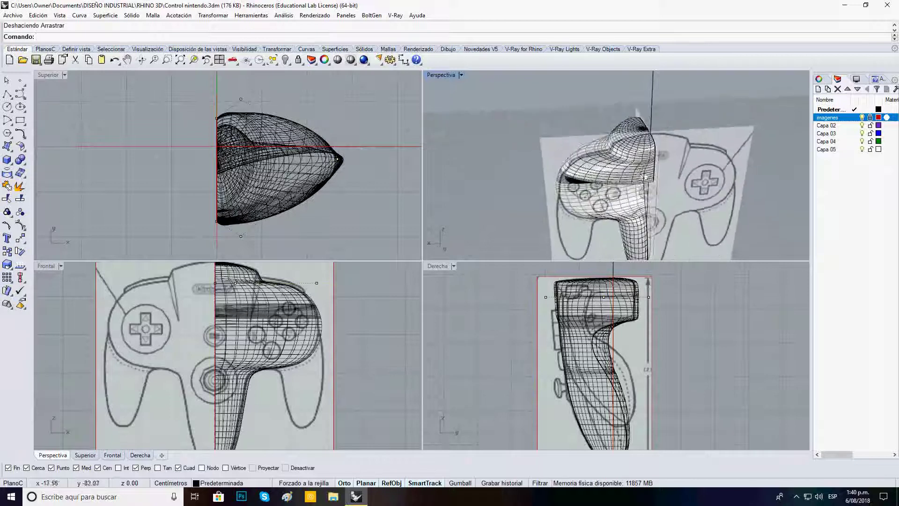
right_click_drag(629, 177, 747, 168)
scroll(747, 168, "down", 3)
left_click(669, 162)
left_click(729, 121)
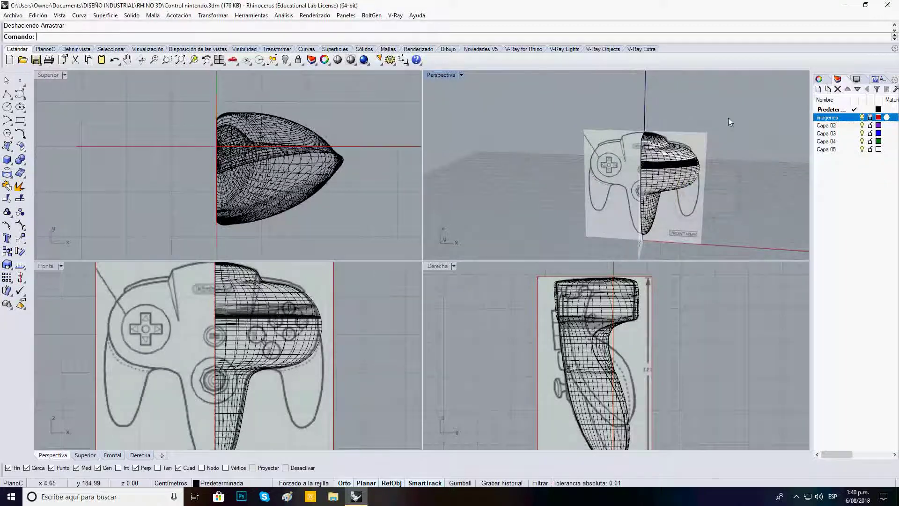
- Hide the imagenes layer, select all the curves in the model and move them to layer Capa 02
left_click(862, 118)
right_click_drag(715, 204, 437, 166)
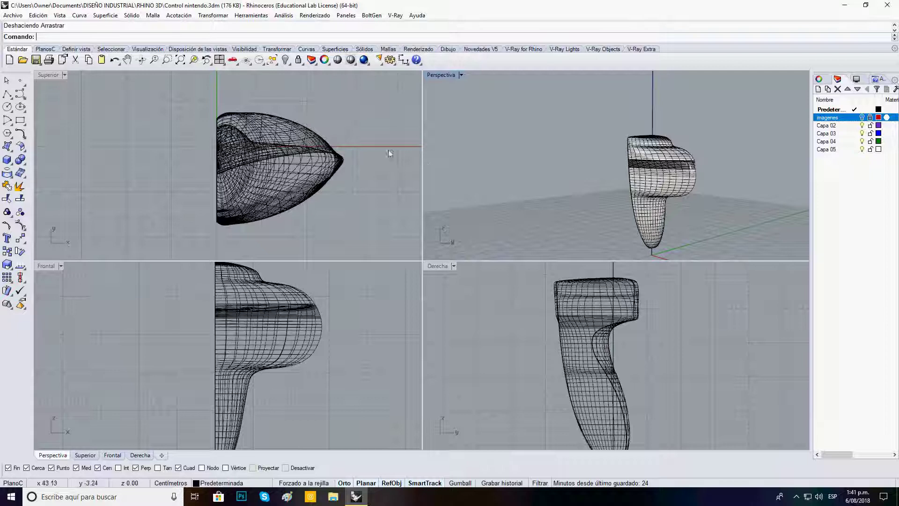
left_click(278, 63)
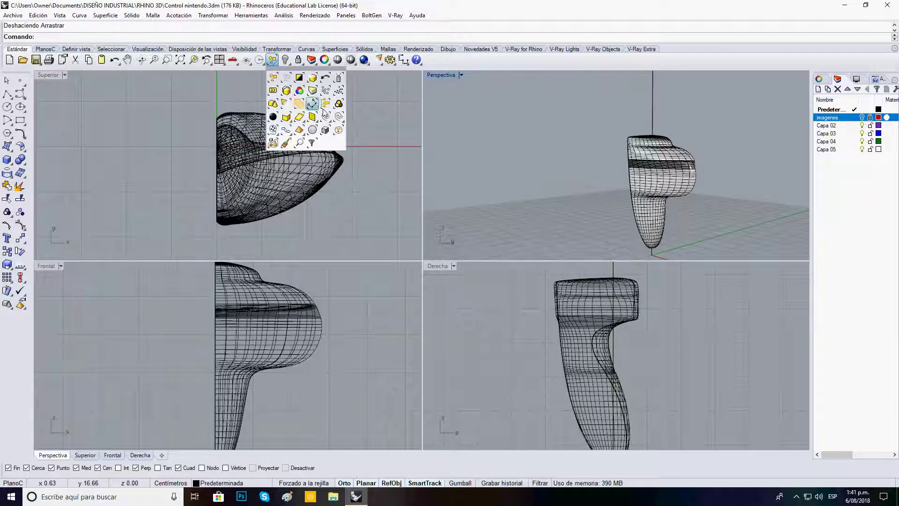
left_click(325, 117)
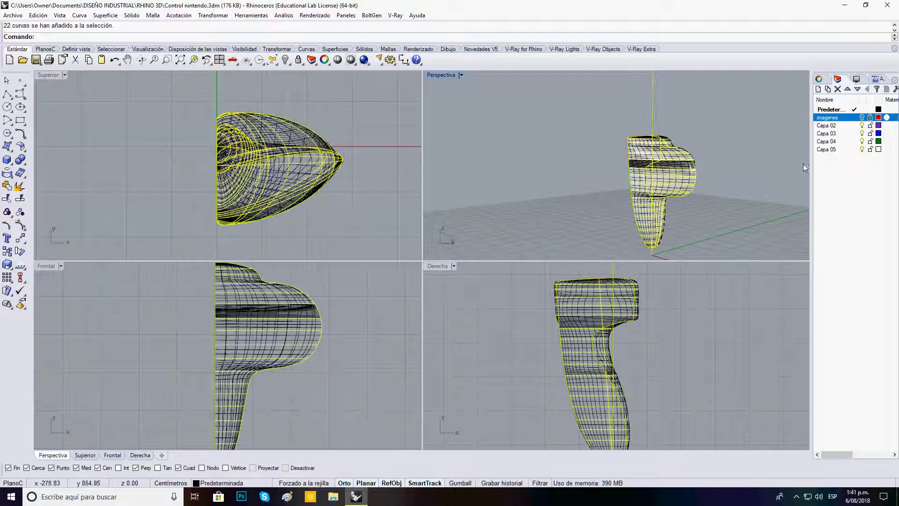
left_click(834, 127)
right_click(834, 127)
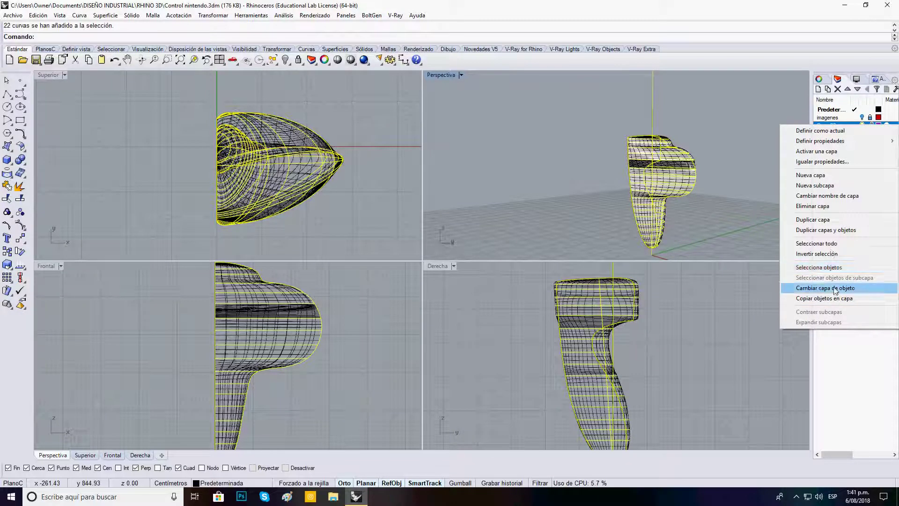
left_click(832, 288)
- Rename layer Capa 02 to lineas, then lock and hide it so only the network surface stays displayed
right_click(832, 127)
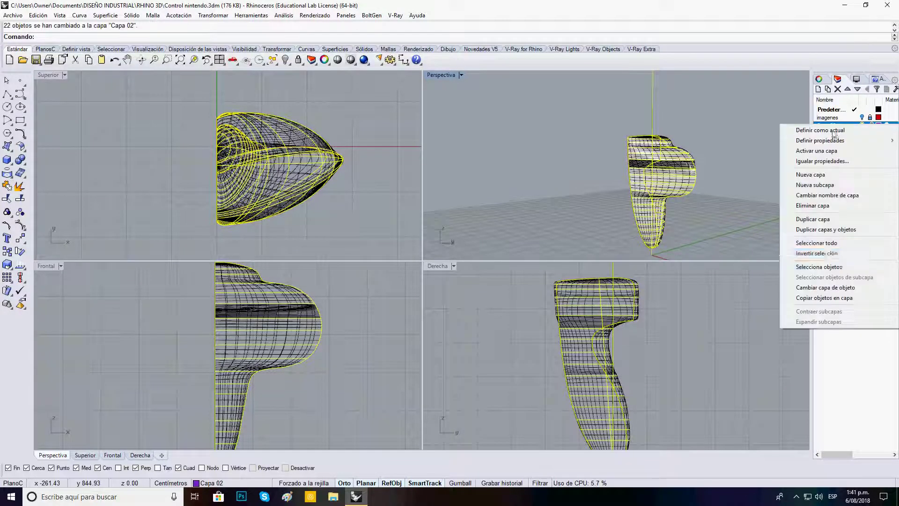
left_click(828, 195)
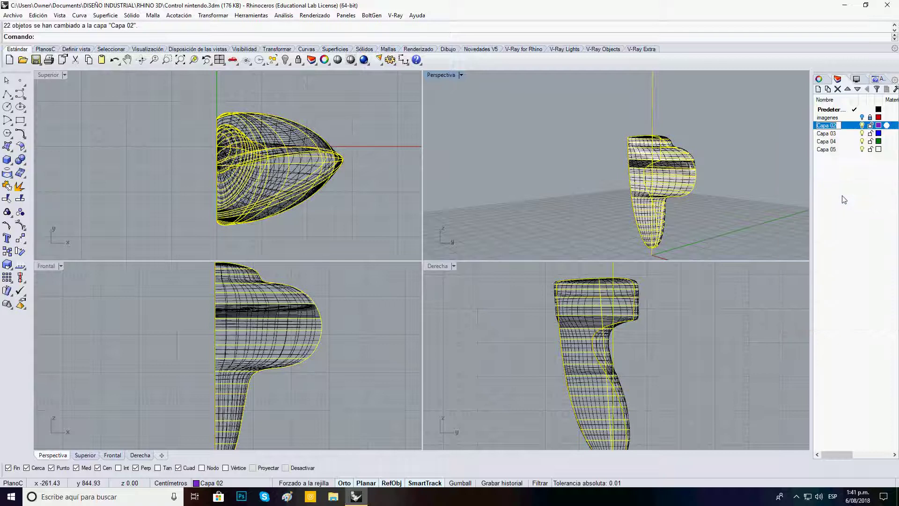
key("BackSpace")
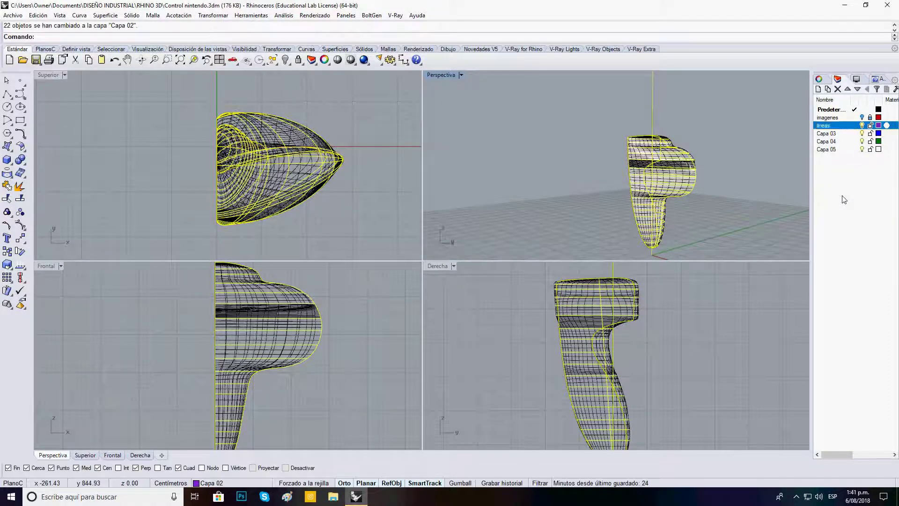
left_click(870, 125)
left_click(861, 125)
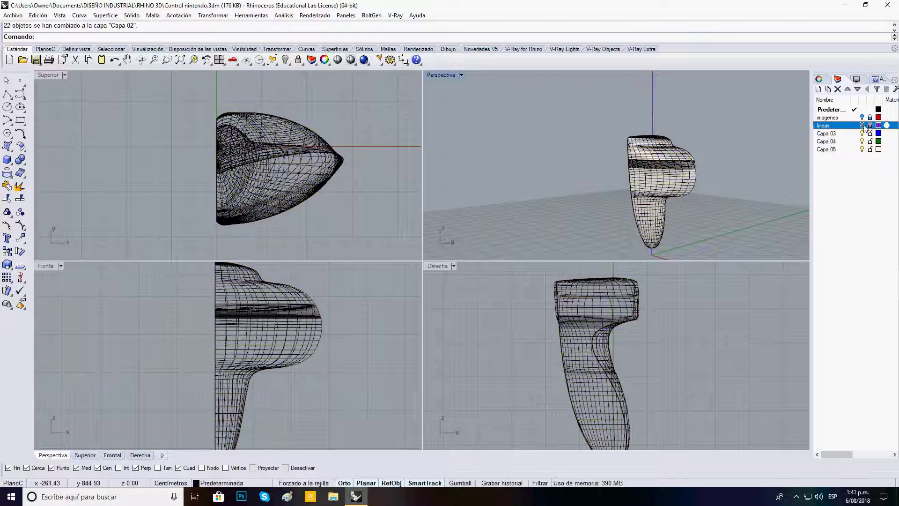
- Mirror the half-body network surface in the front view about its straight centre edge, keeping the original
scroll(768, 150, "down", 4)
left_click(705, 168)
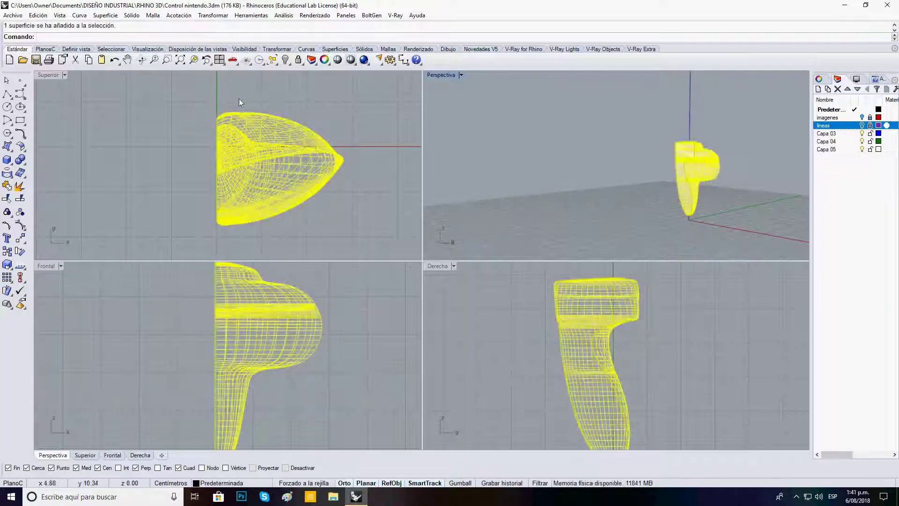
left_click(375, 177)
left_click(705, 168)
left_click(220, 15)
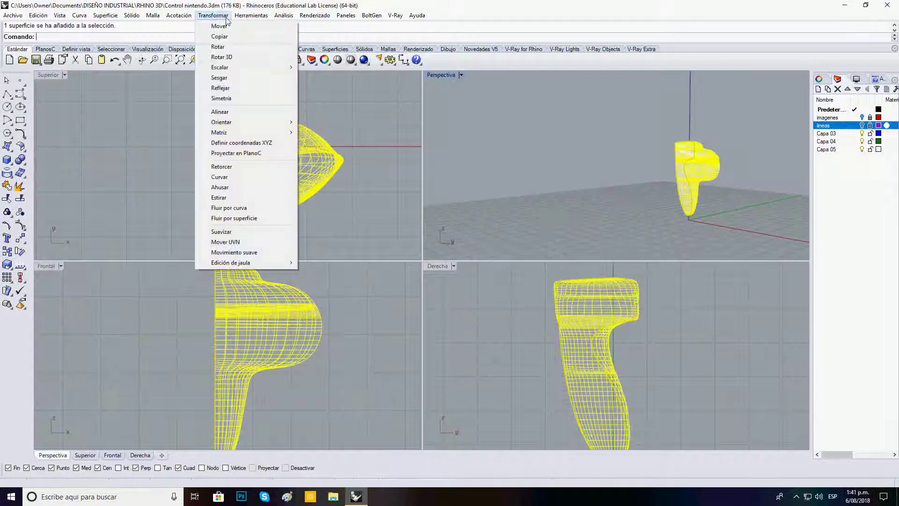
left_click(221, 88)
scroll(291, 351, "down", 3)
scroll(256, 397, "up", 2)
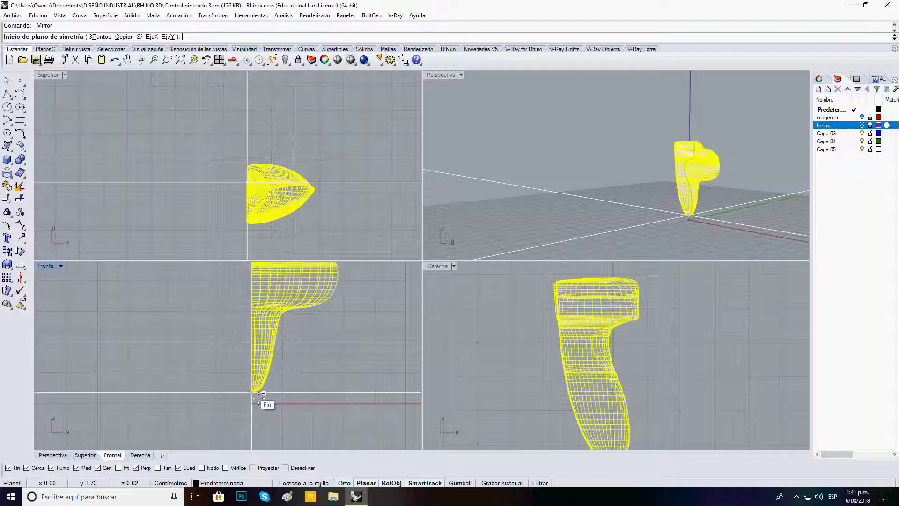